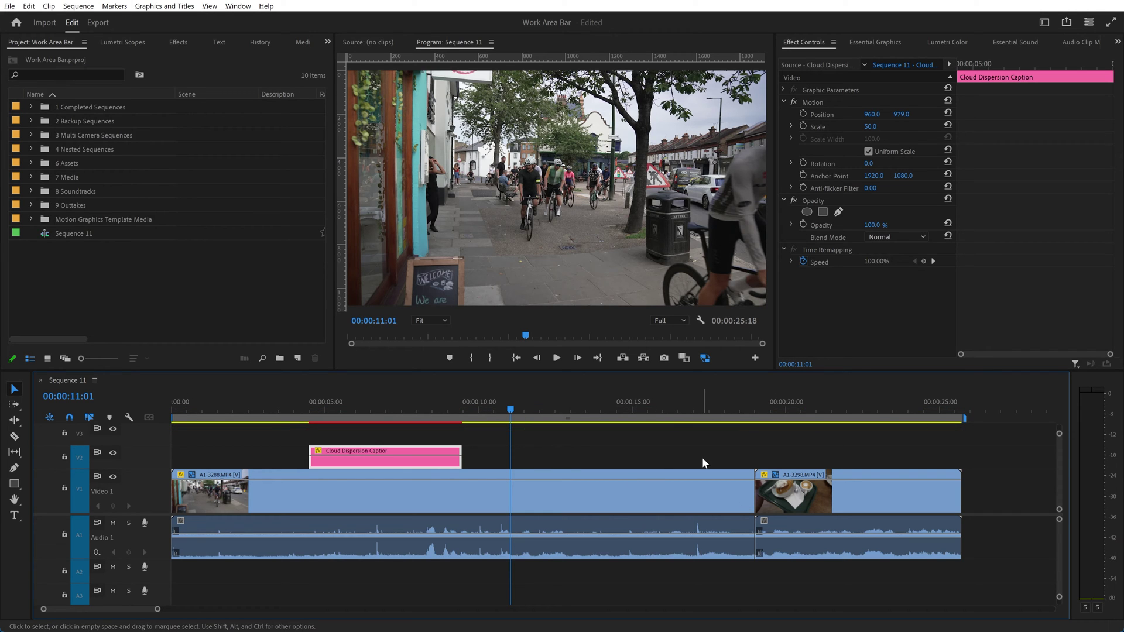
# - Hide the work area bar through the timeline options menu, then show it again
pyautogui.moveTo(172, 422)
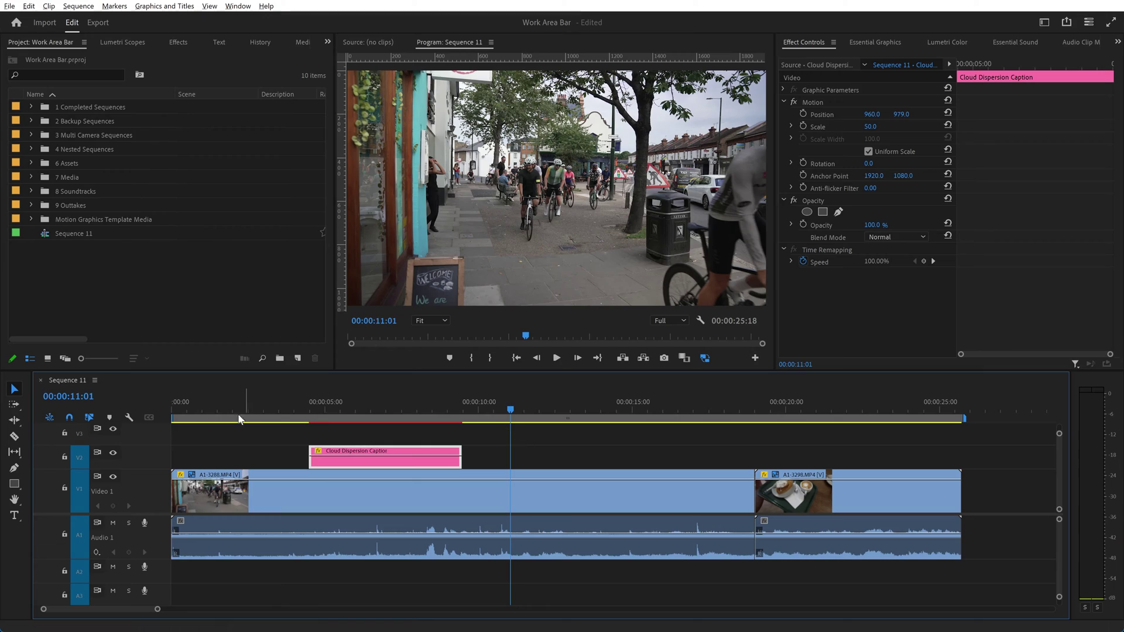
pyautogui.click(94, 380)
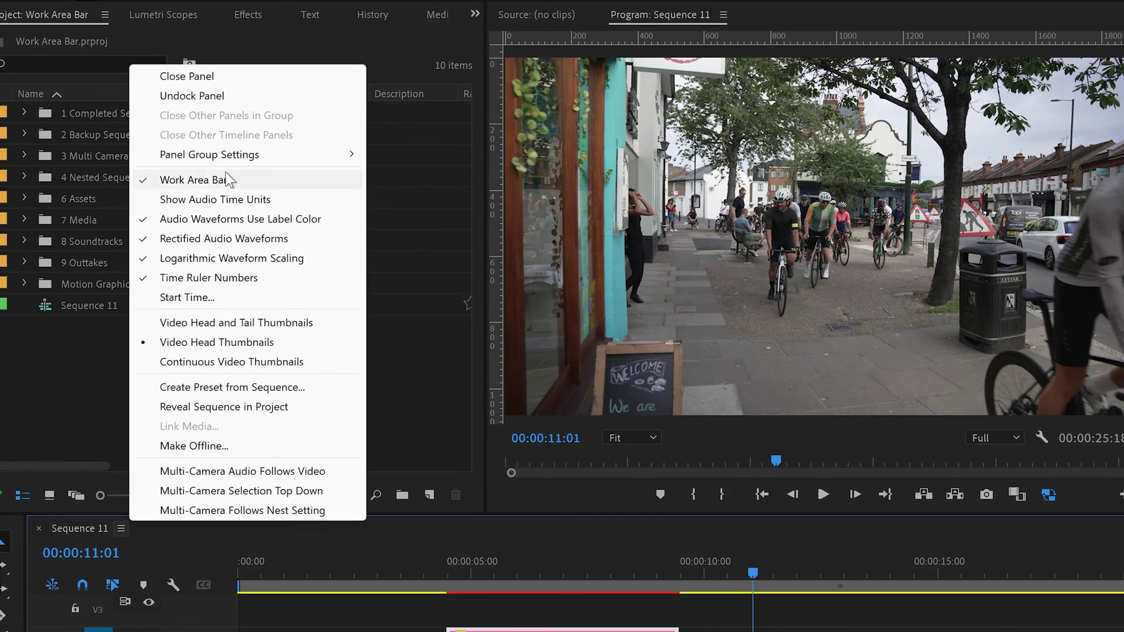
pyautogui.click(216, 181)
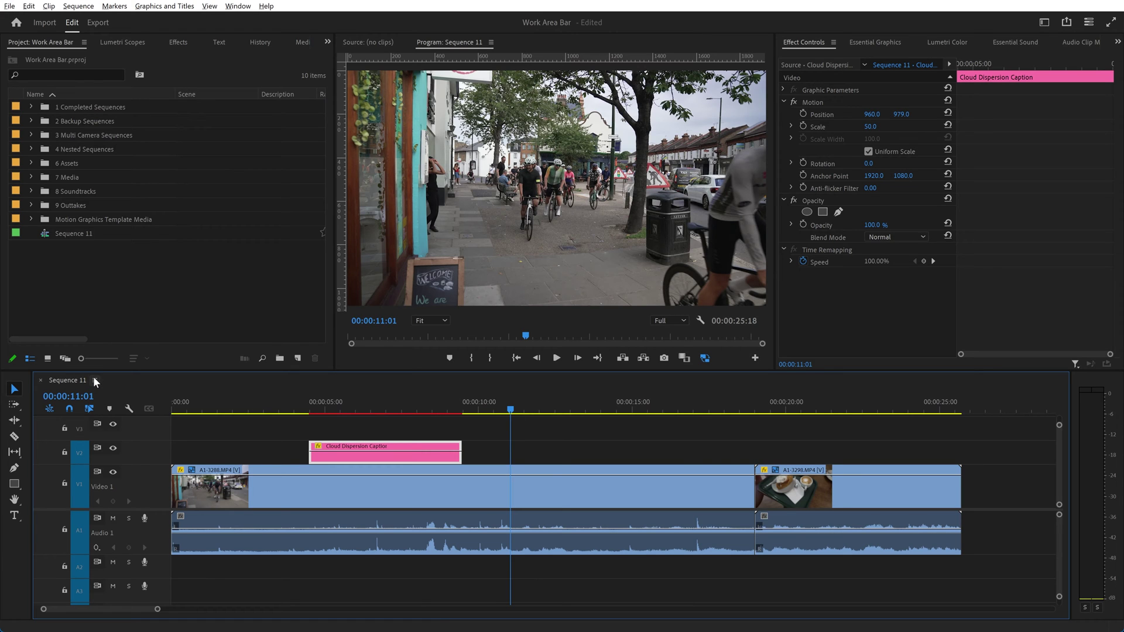
pyautogui.click(94, 381)
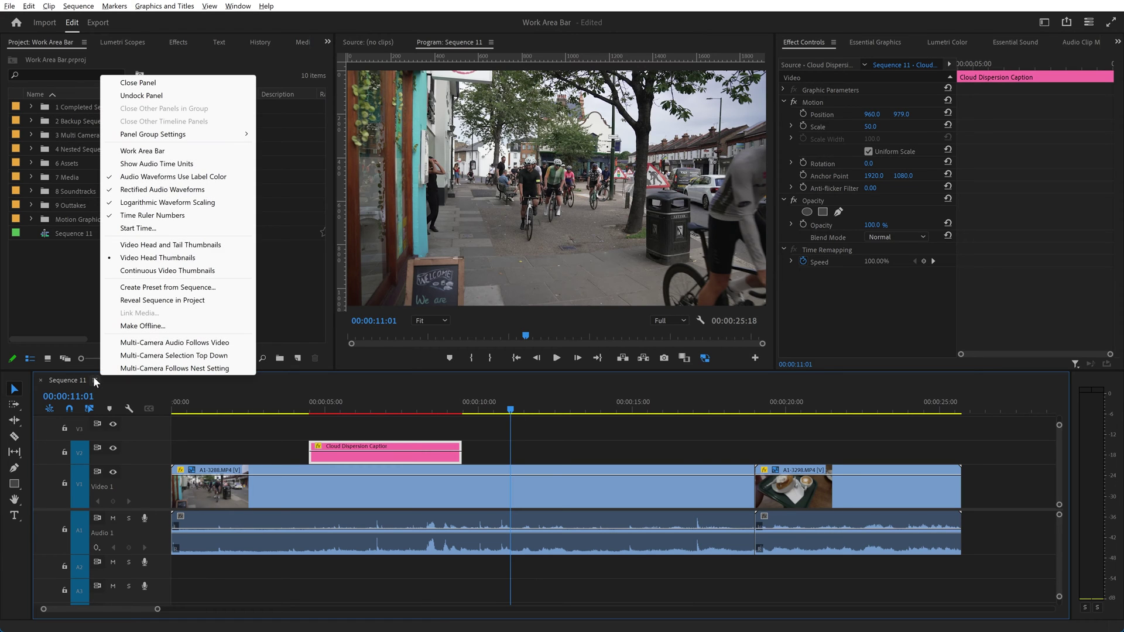
pyautogui.click(147, 153)
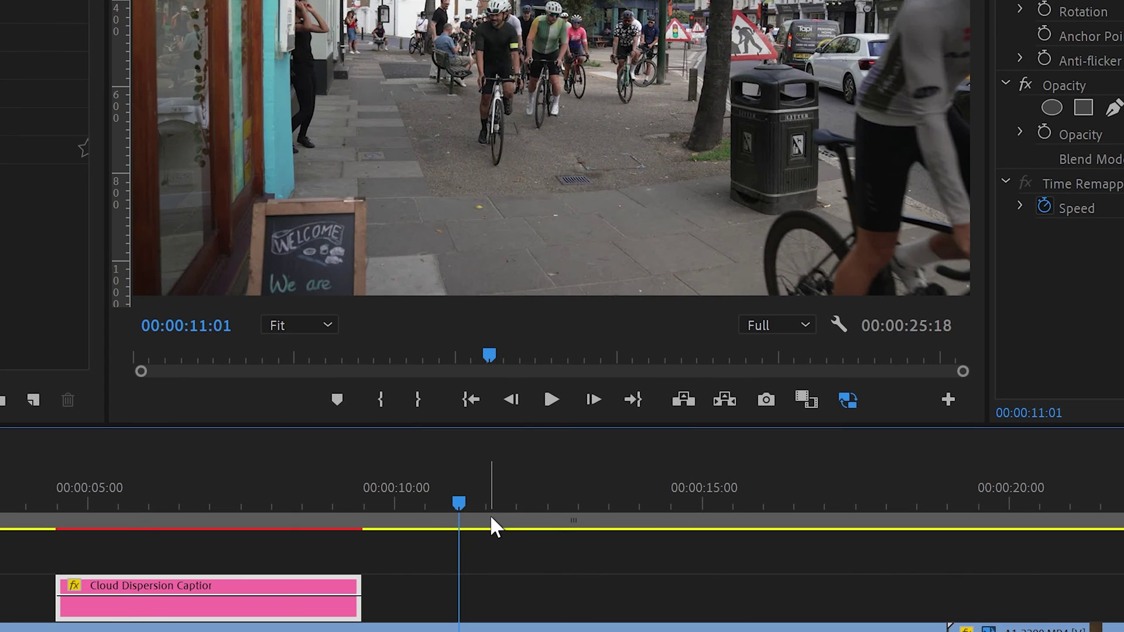
# - Move the playhead to about 6 seconds, then back to the caption's start at 5 seconds
pyautogui.moveTo(525, 519)
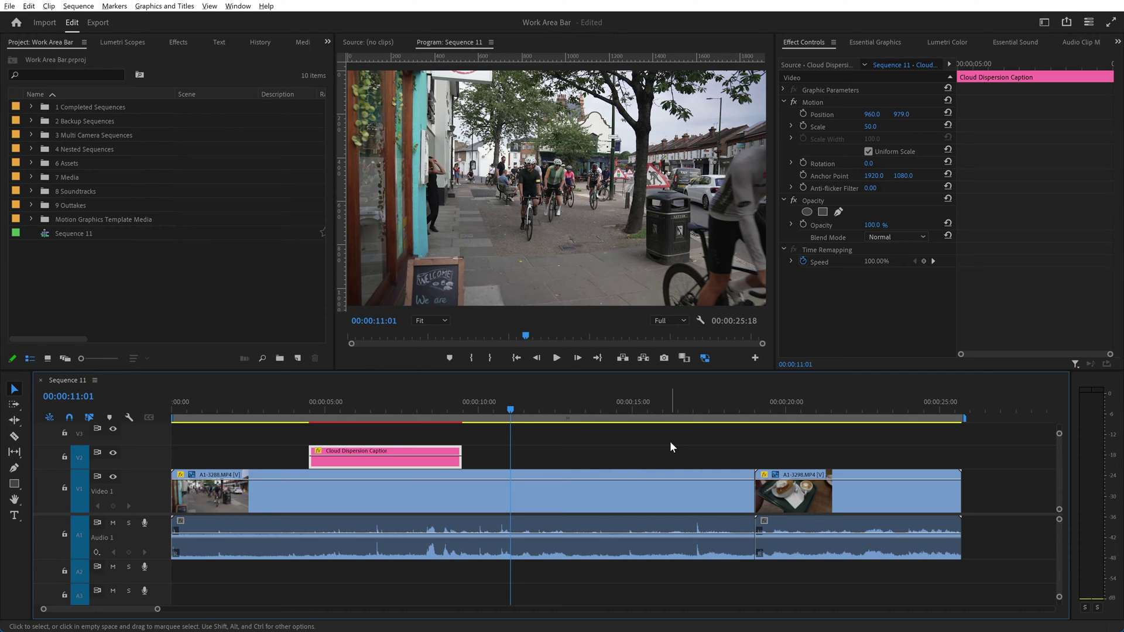
pyautogui.moveTo(514, 416)
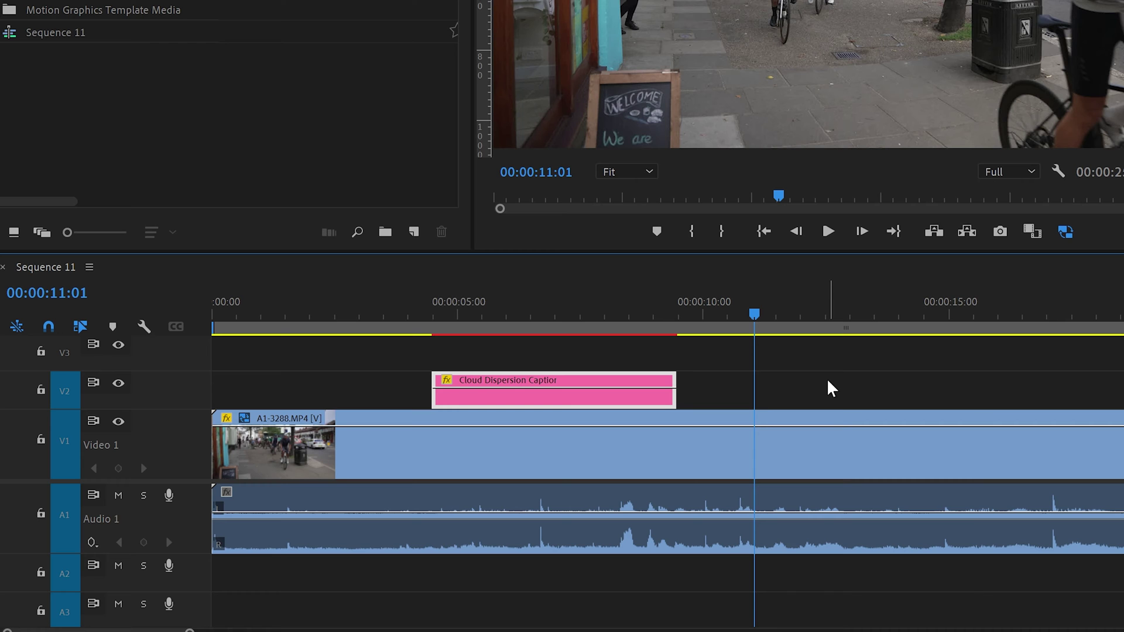
pyautogui.click(522, 315)
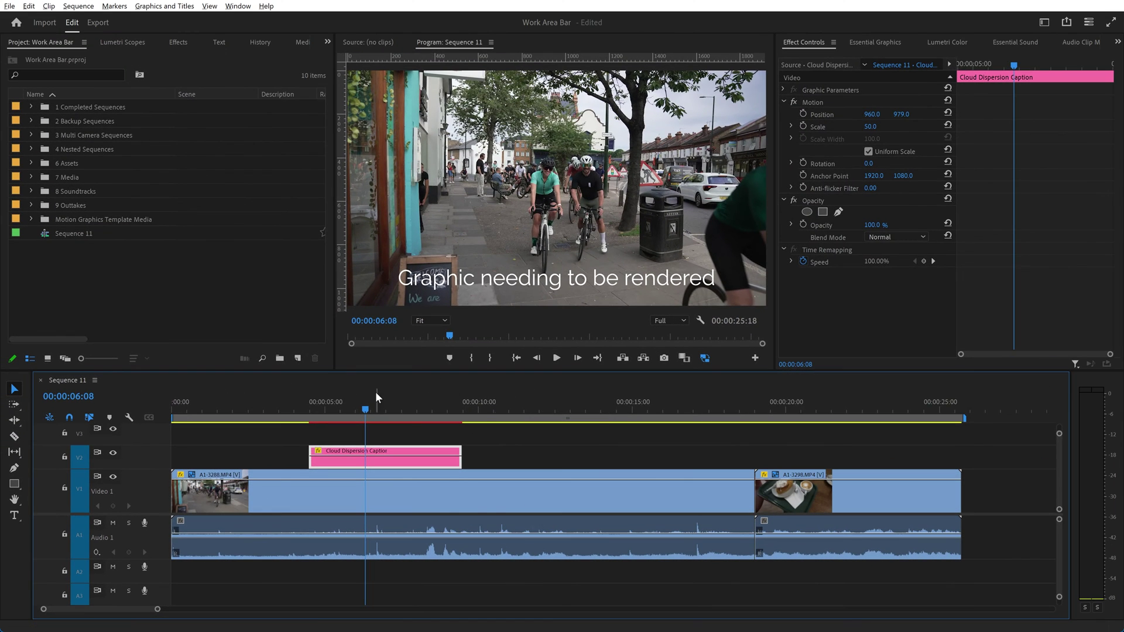
pyautogui.moveTo(363, 406); pyautogui.dragTo(394, 445)
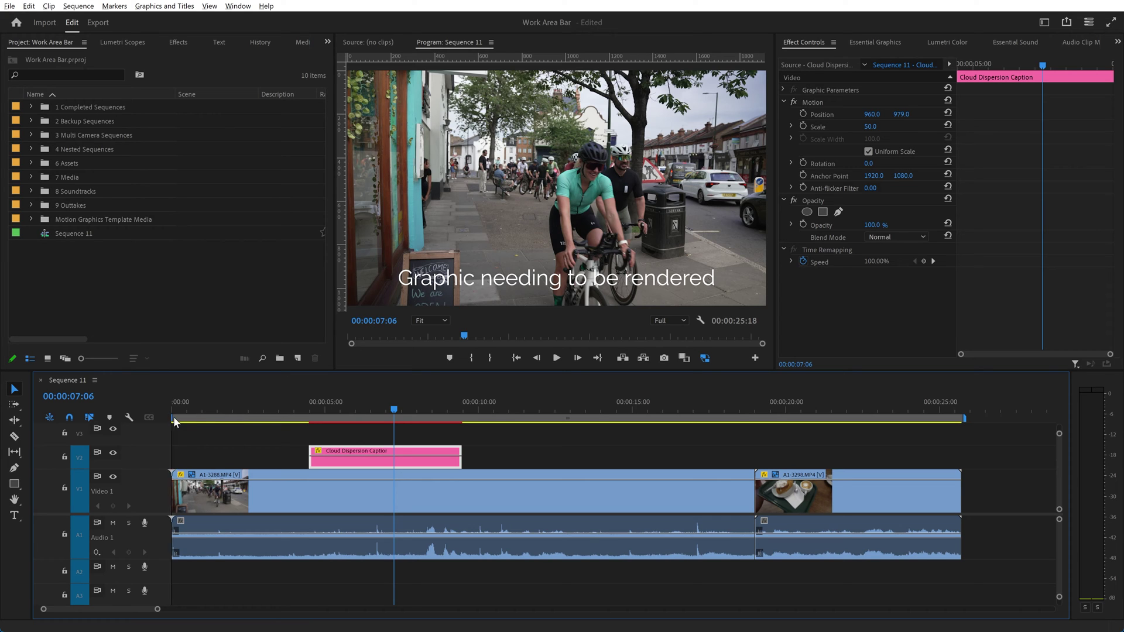
# - Narrow the work area to roughly 3.5–10 seconds around the Cloud Dispersion Caption clip
pyautogui.moveTo(173, 417); pyautogui.dragTo(285, 418)
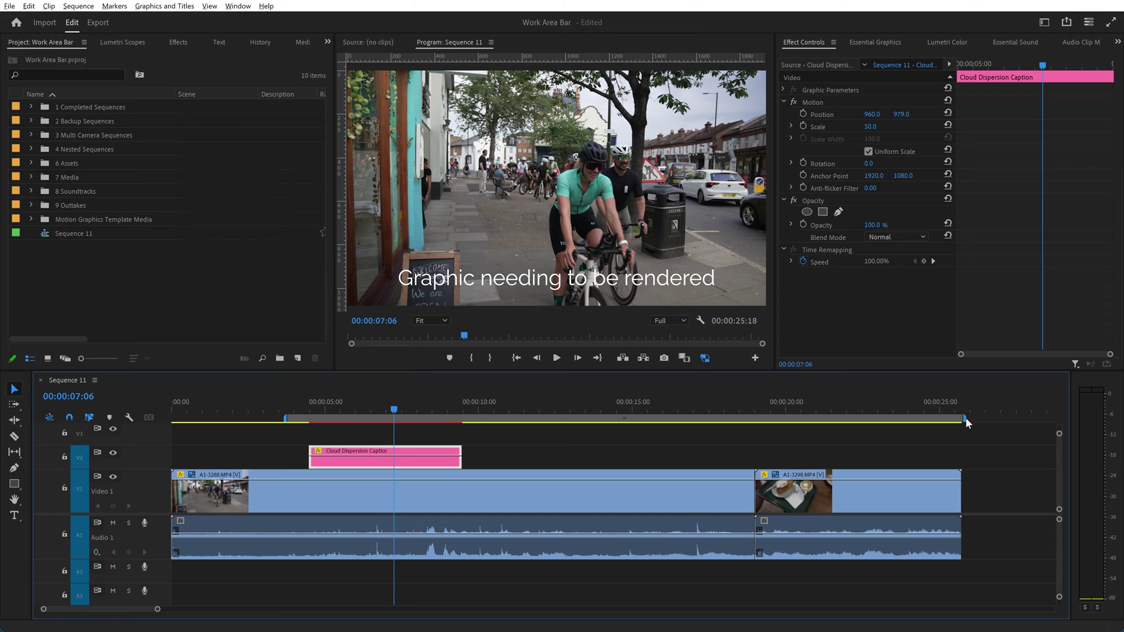
pyautogui.moveTo(965, 417); pyautogui.dragTo(532, 417)
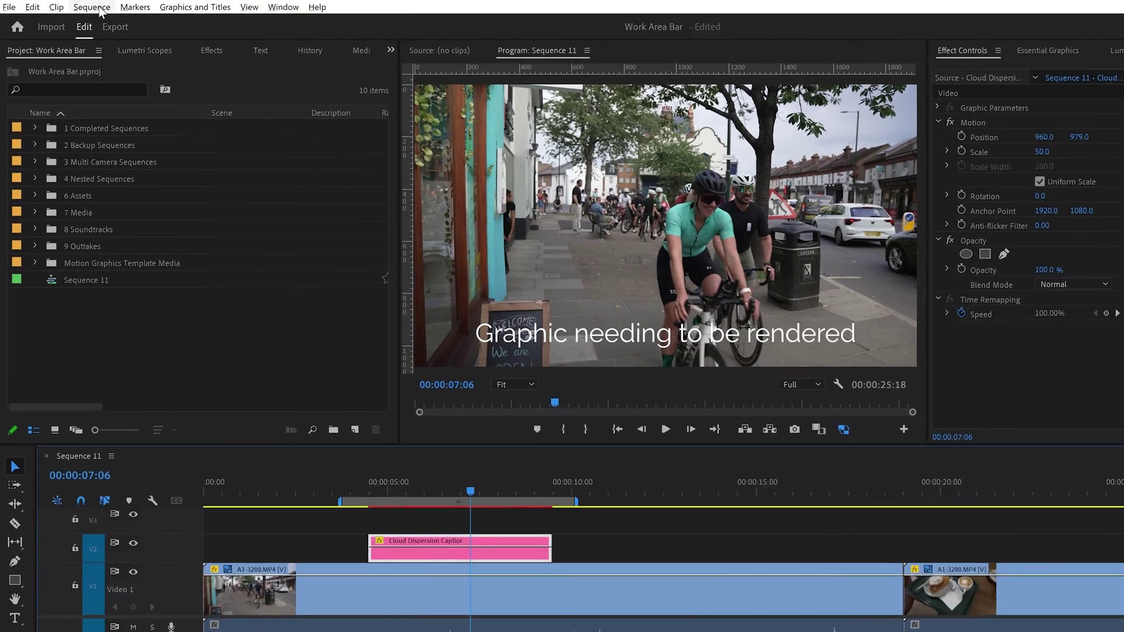
pyautogui.click(85, 11)
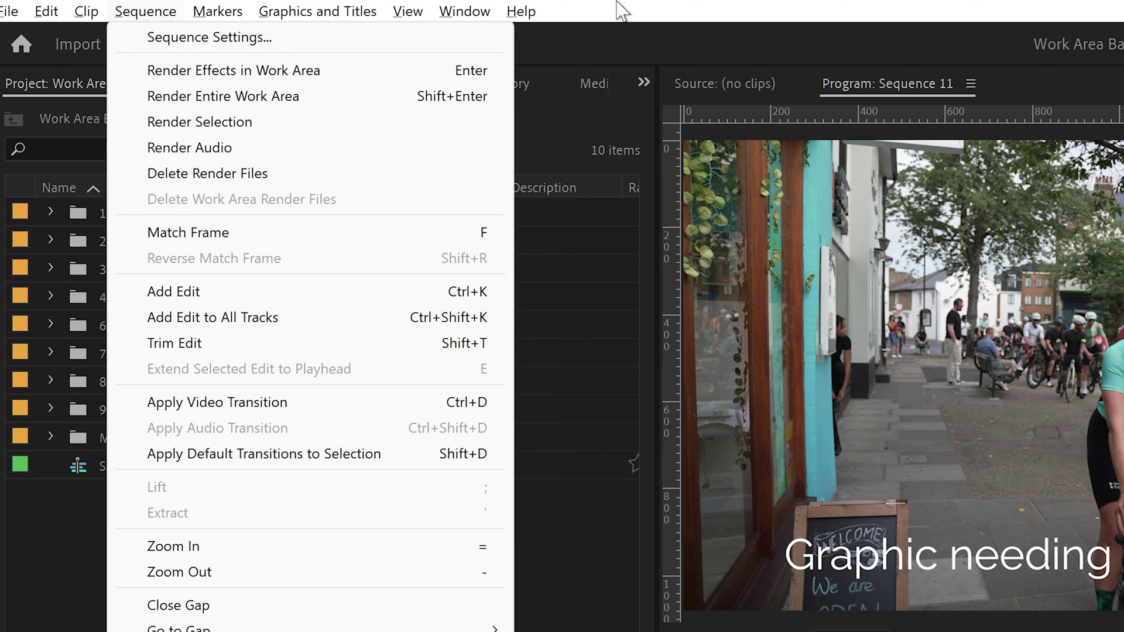
# - Render effects in the narrowed work area so the caption's render bar turns green
pyautogui.click(644, 10)
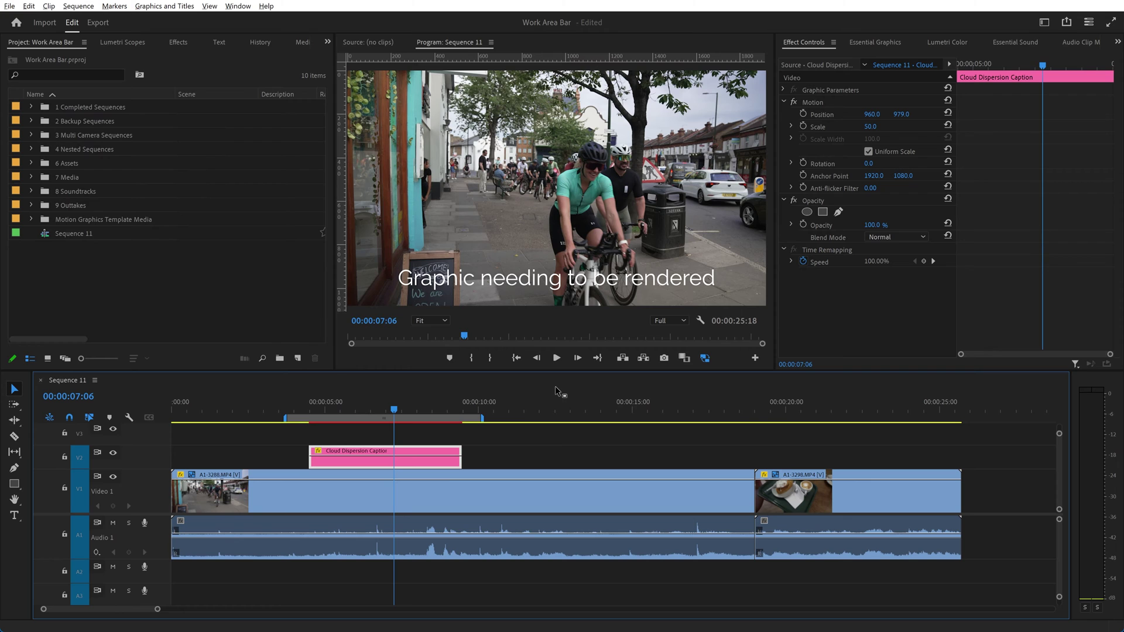
pyautogui.press('Return')
pyautogui.press('Return')
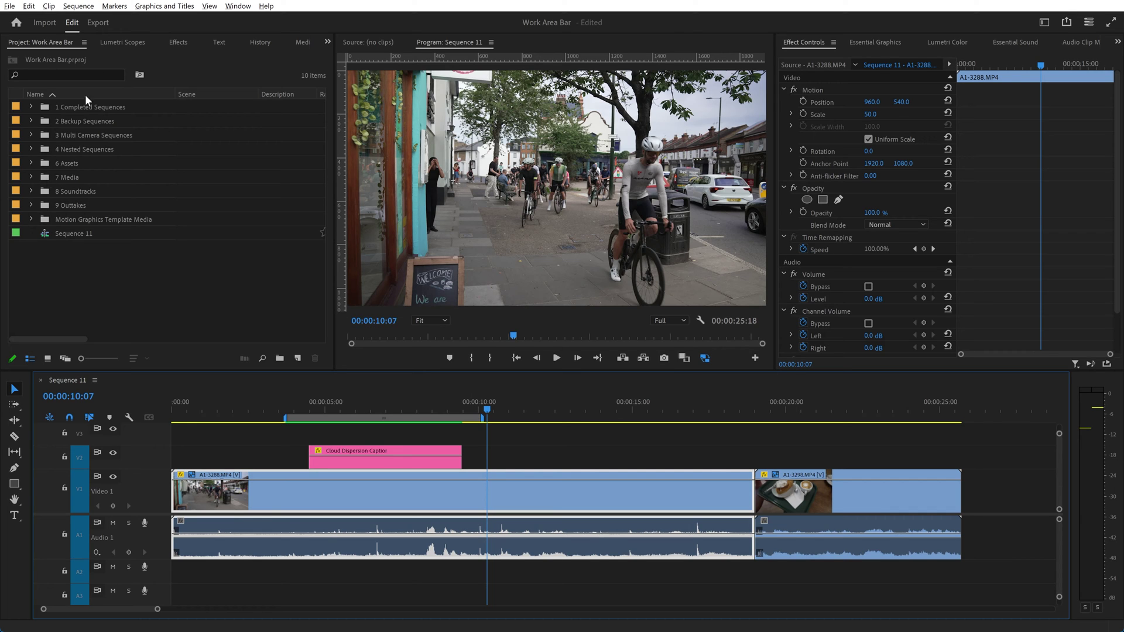
# - Search the effects for 'page' and apply Page Peel to the V1 cut near 19 seconds
pyautogui.click(173, 42)
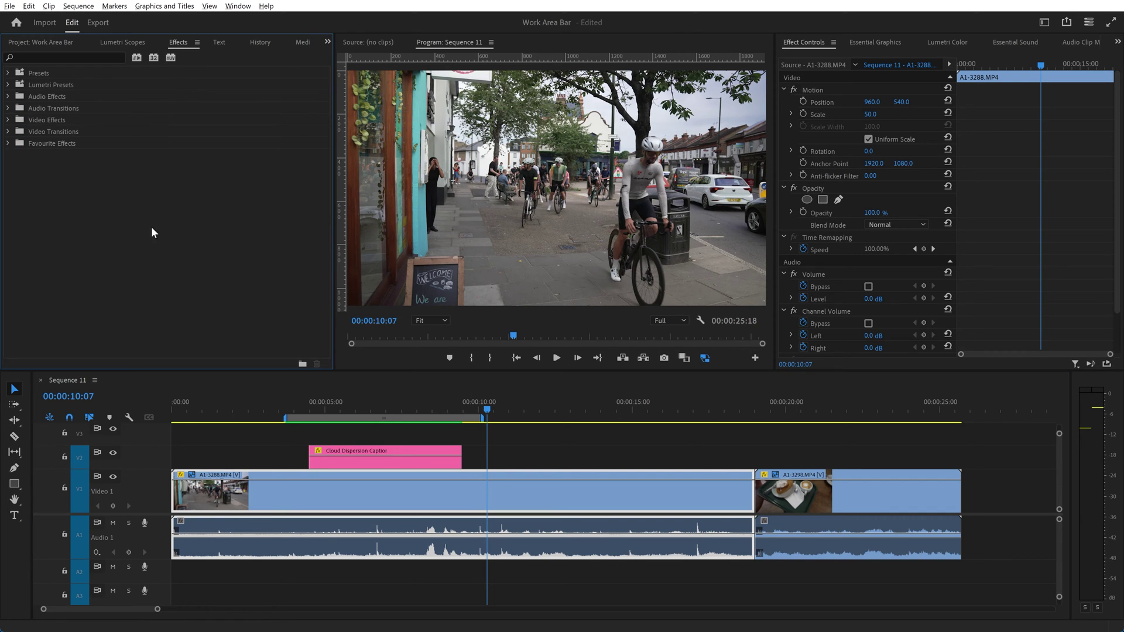
pyautogui.click(41, 58)
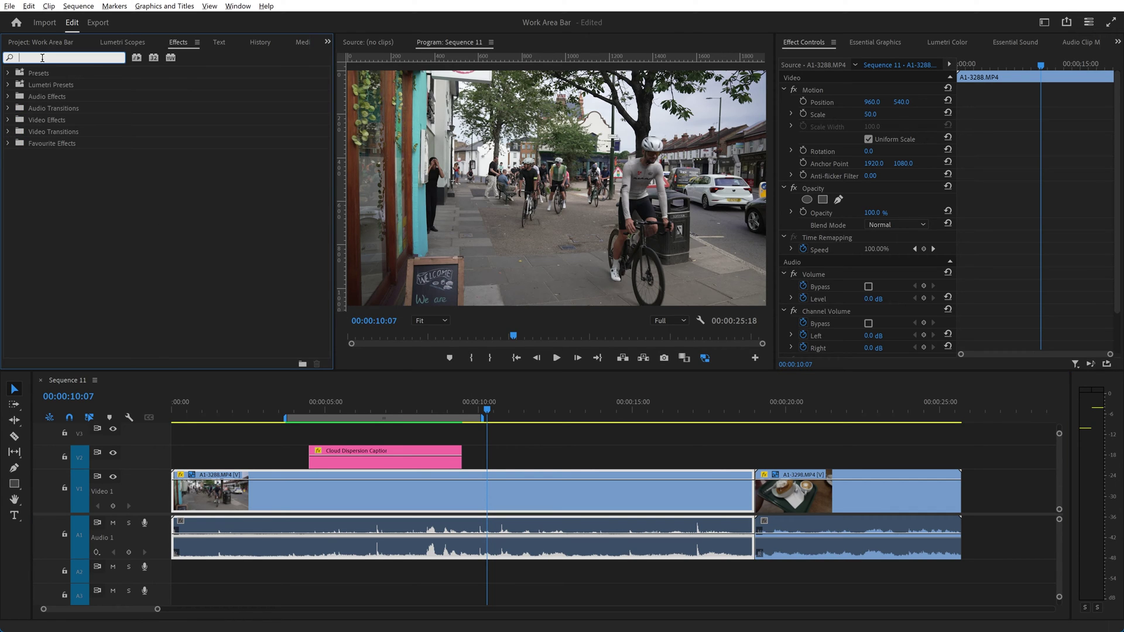
pyautogui.write('page')
pyautogui.moveTo(34, 154); pyautogui.dragTo(760, 487)
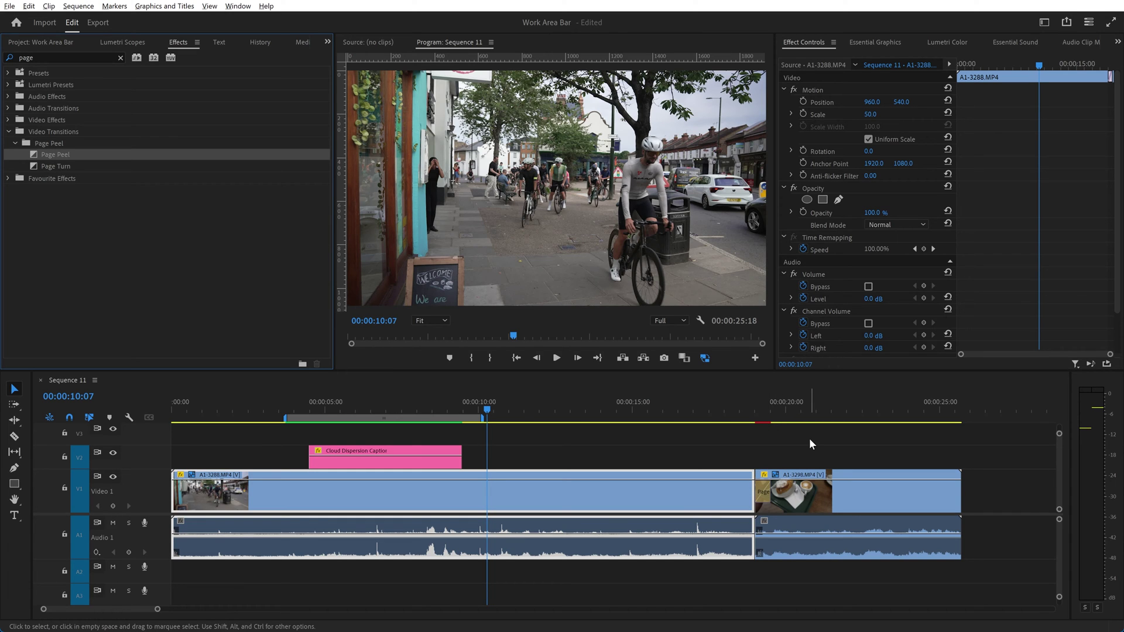
# - Play back the Page Peel transition from just before it, then stop
pyautogui.click(748, 417)
pyautogui.press('space')
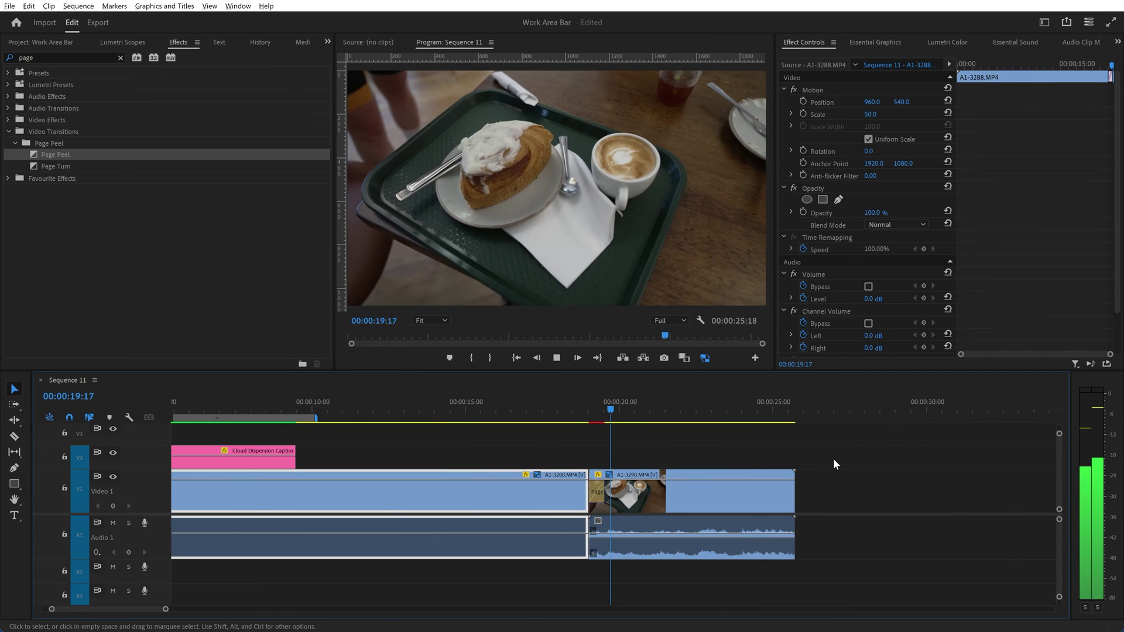
pyautogui.press('space')
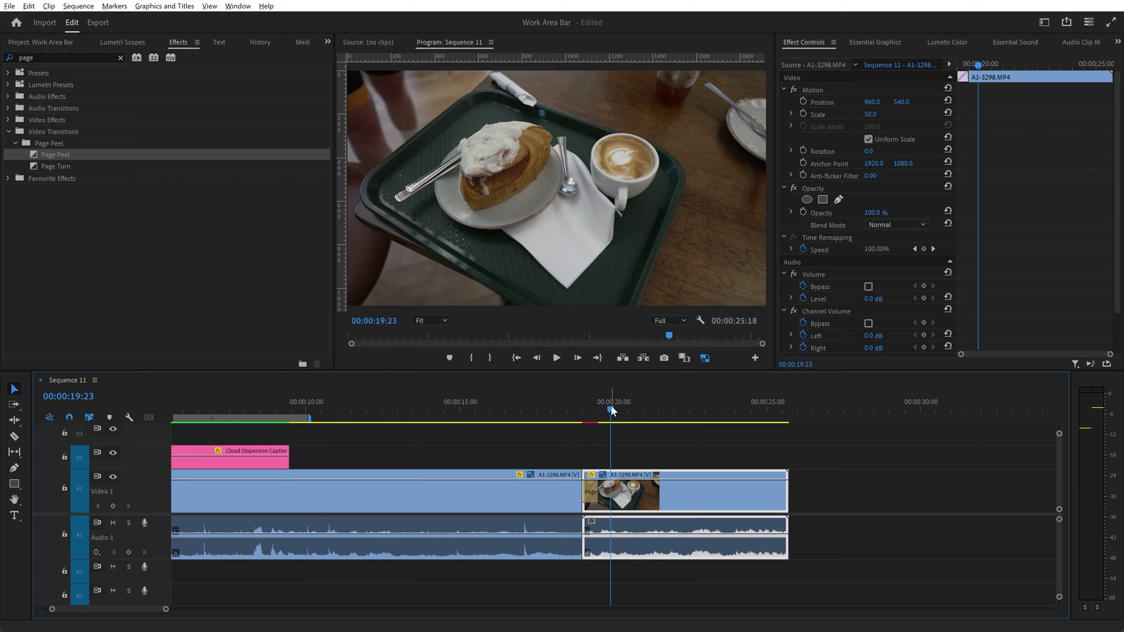
# - Set the work area to 00:00:18:13–00:00:19:23 around Page Peel and render it
pyautogui.press('Left')
pyautogui.moveTo(611, 406); pyautogui.dragTo(568, 404)
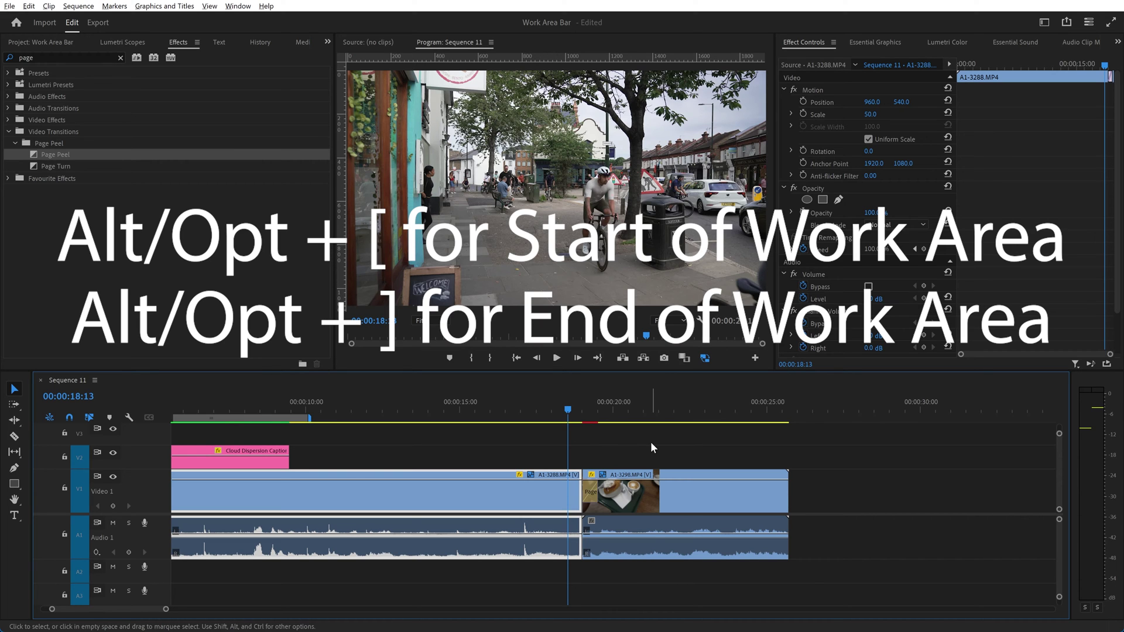
pyautogui.hotkey('alt', '[')
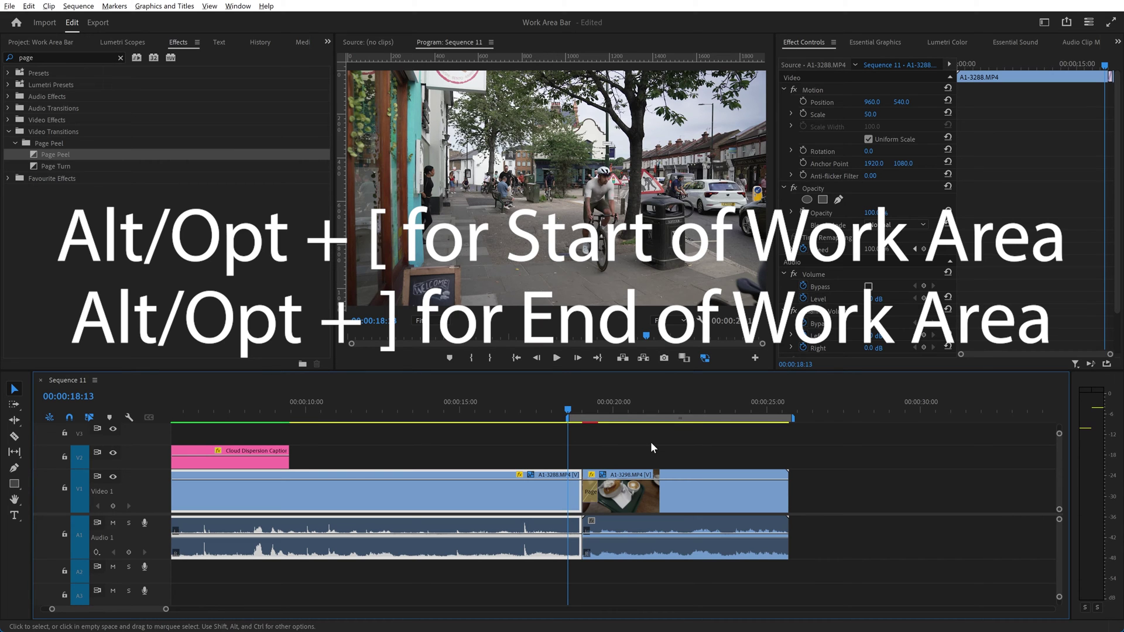
pyautogui.click(611, 410)
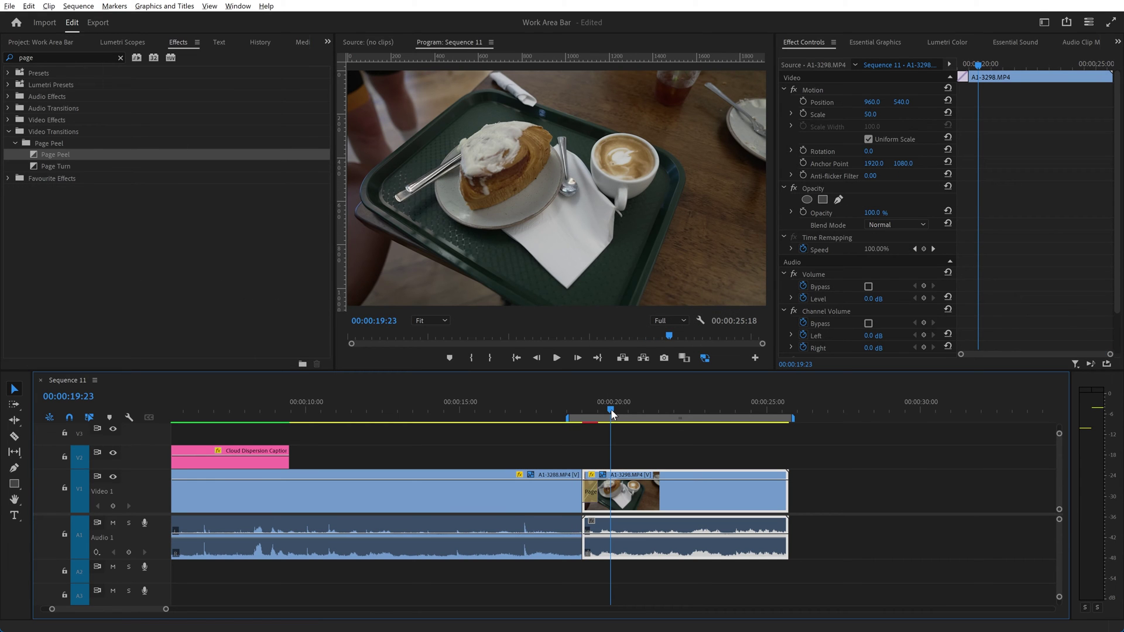
pyautogui.hotkey('alt', ']')
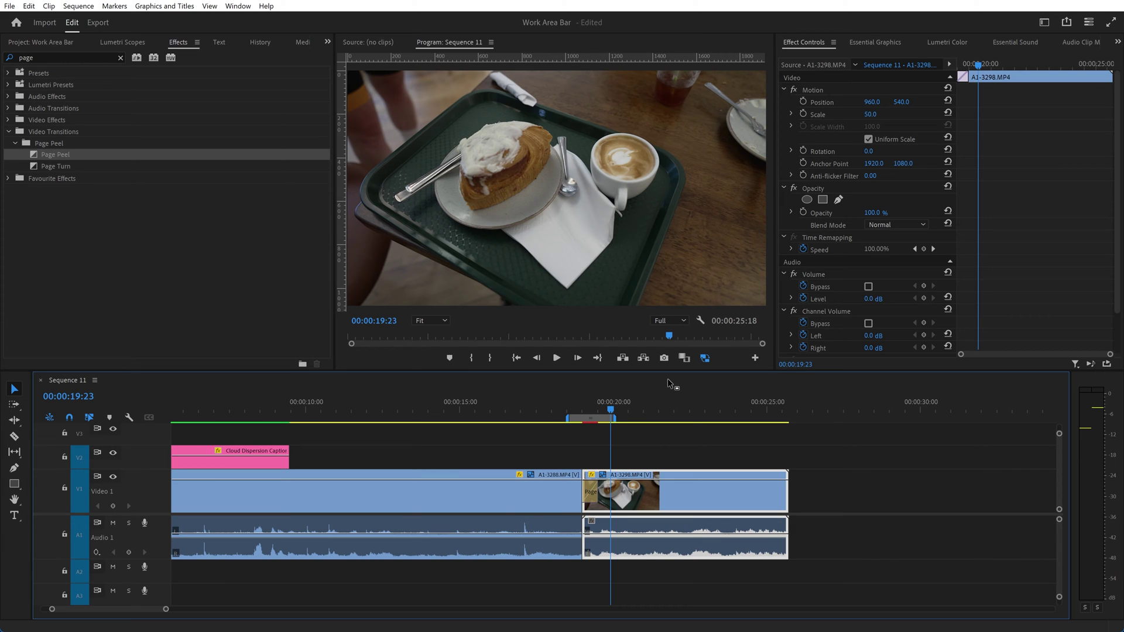
pyautogui.press('Return')
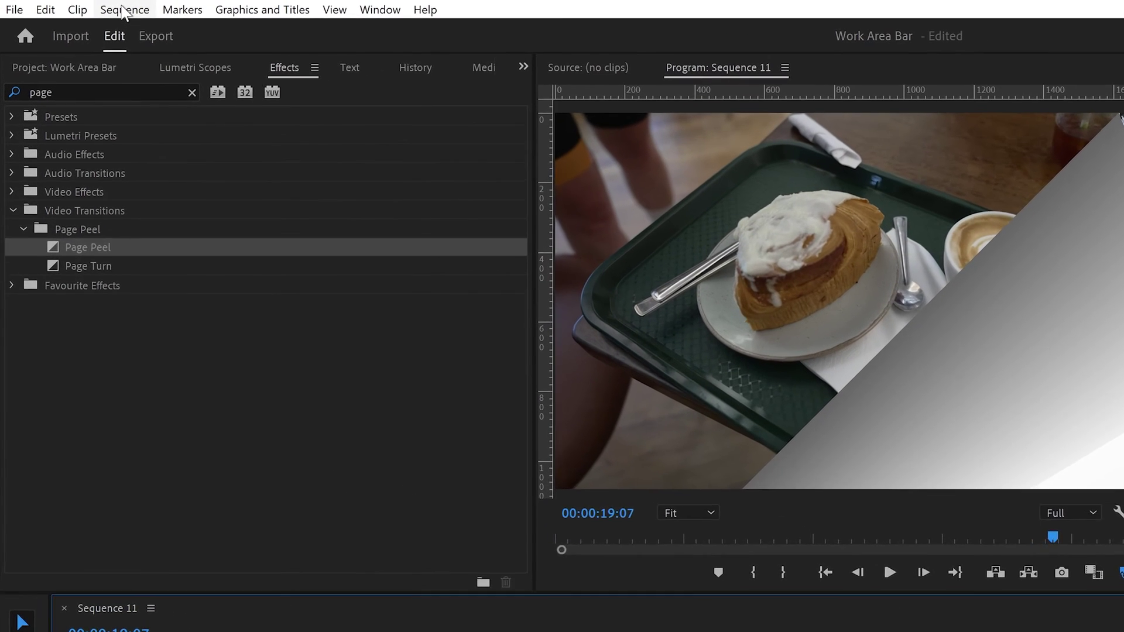
# - Delete the Page Peel work area's render files via Sequence > Delete Work Area Render Files
pyautogui.click(78, 6)
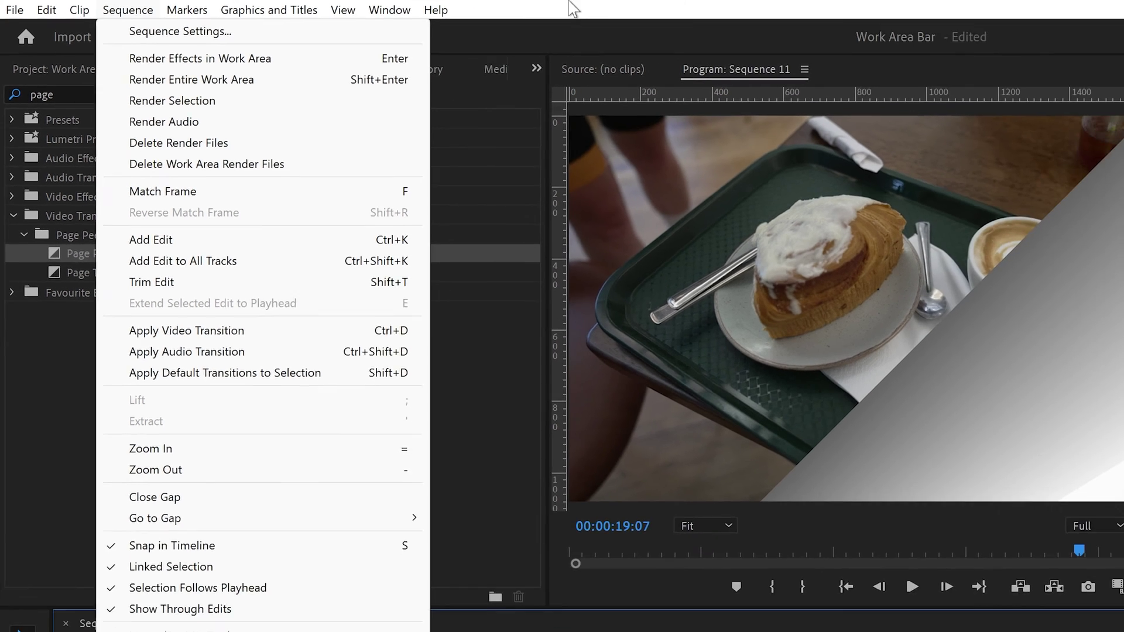
pyautogui.click(274, 200)
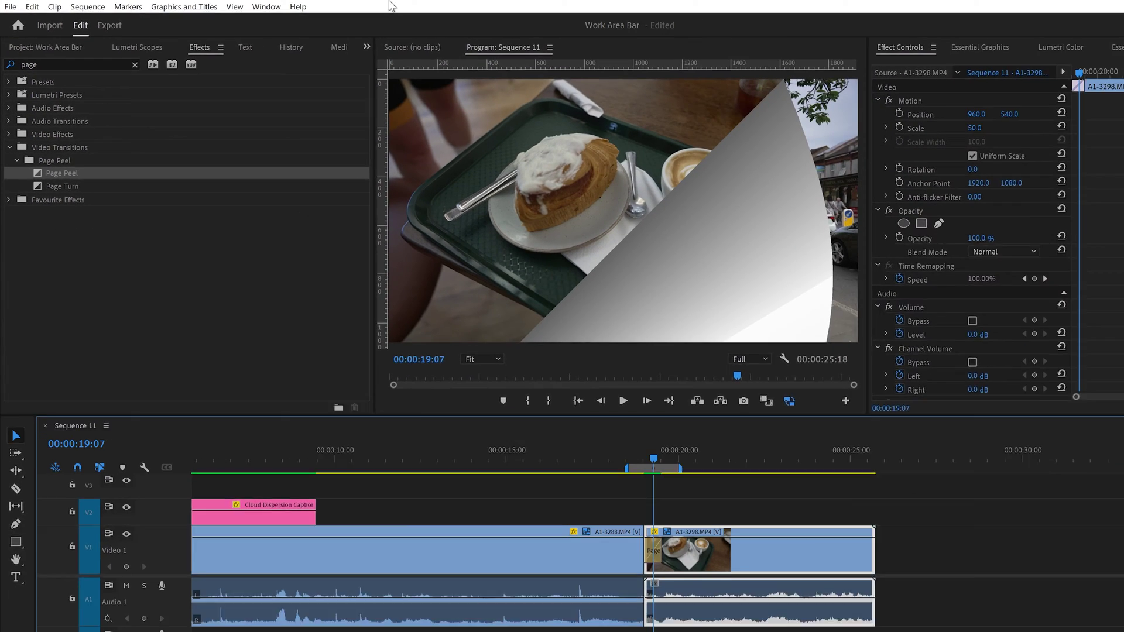
pyautogui.click(79, 7)
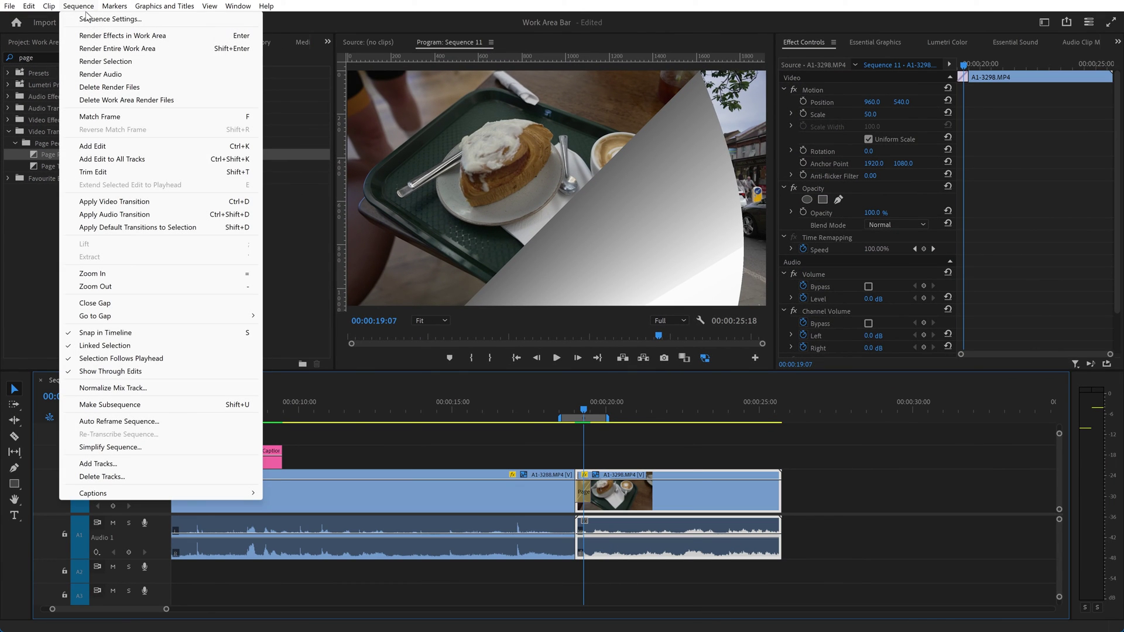
pyautogui.click(112, 101)
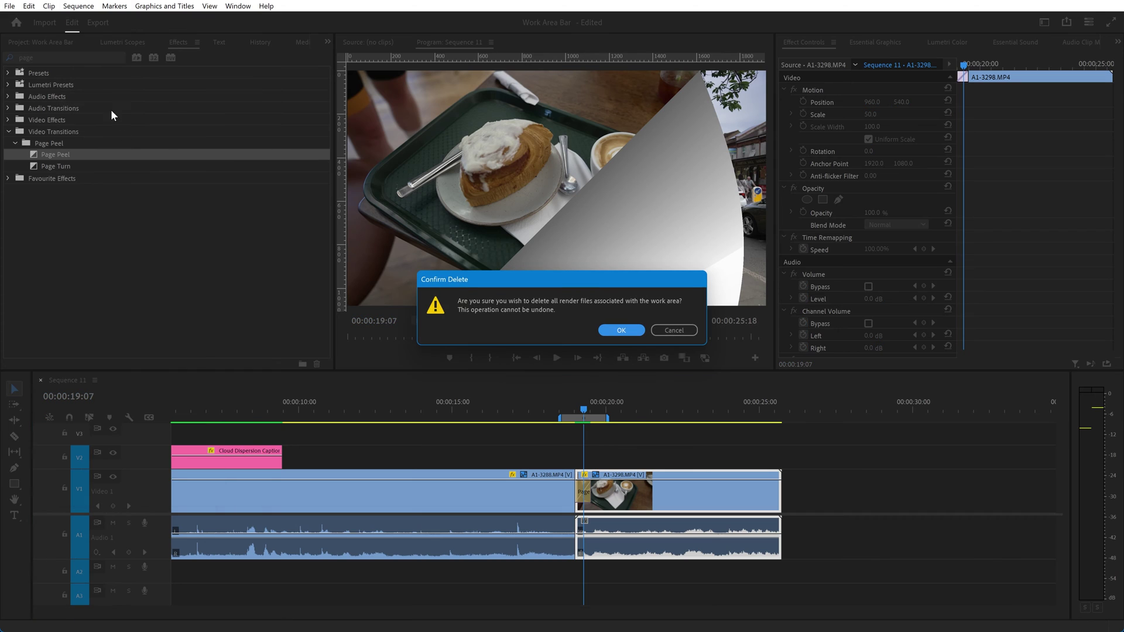
pyautogui.click(623, 330)
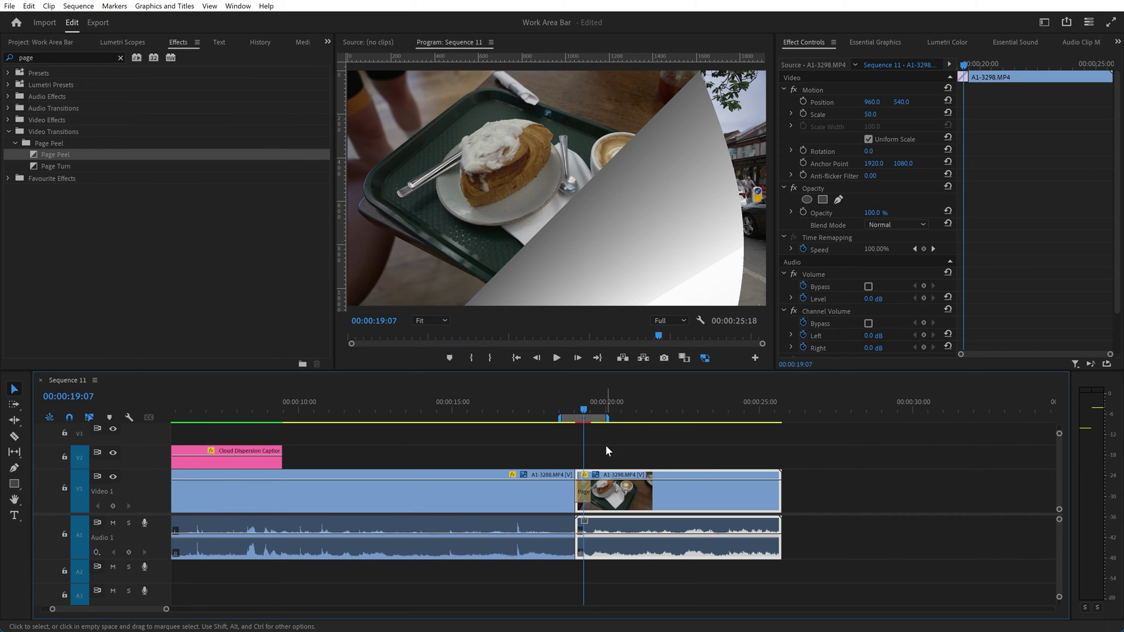
# - Move the work area back over the caption clip and render it with Shift+Enter
pyautogui.scroll(3, 392, 447)
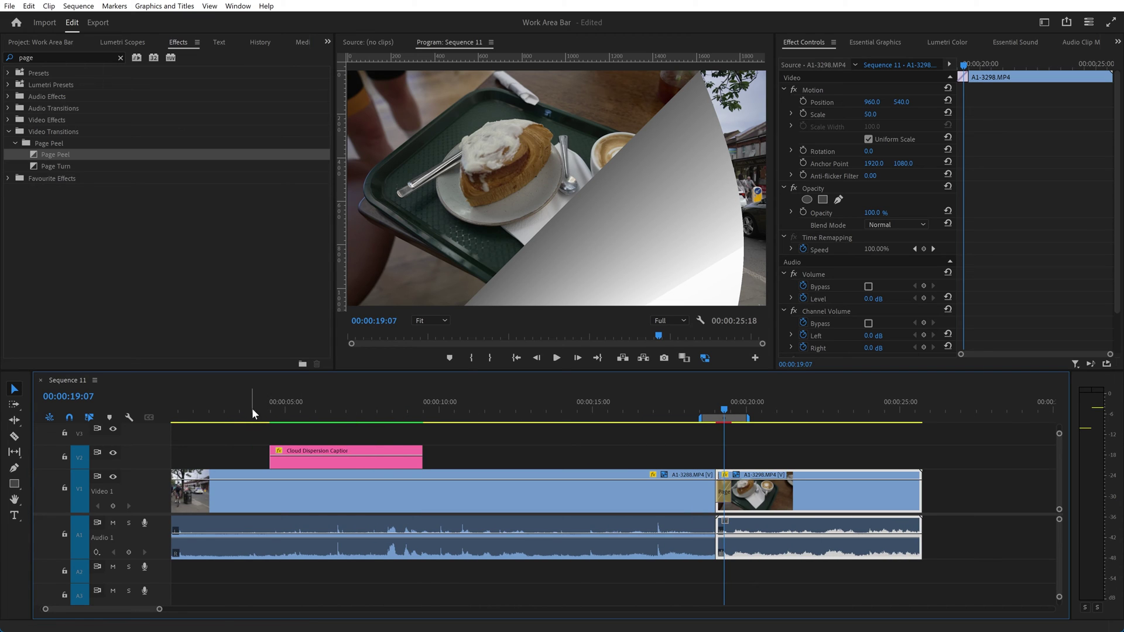
pyautogui.moveTo(705, 422)
pyautogui.moveTo(713, 416); pyautogui.dragTo(415, 419)
pyautogui.moveTo(299, 423)
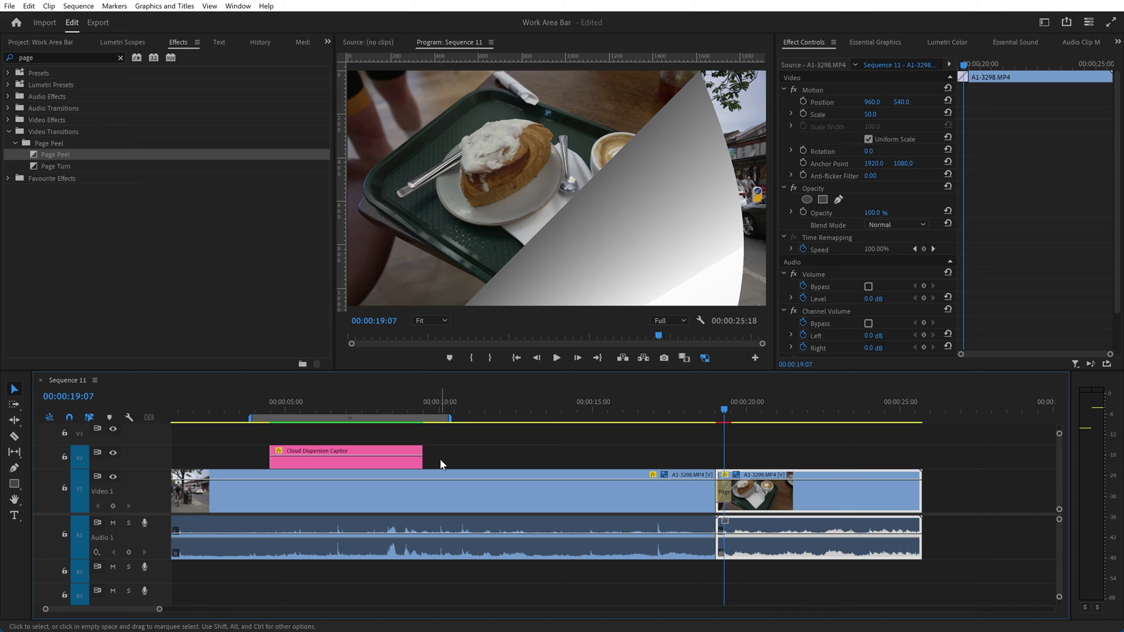
pyautogui.press('shift')
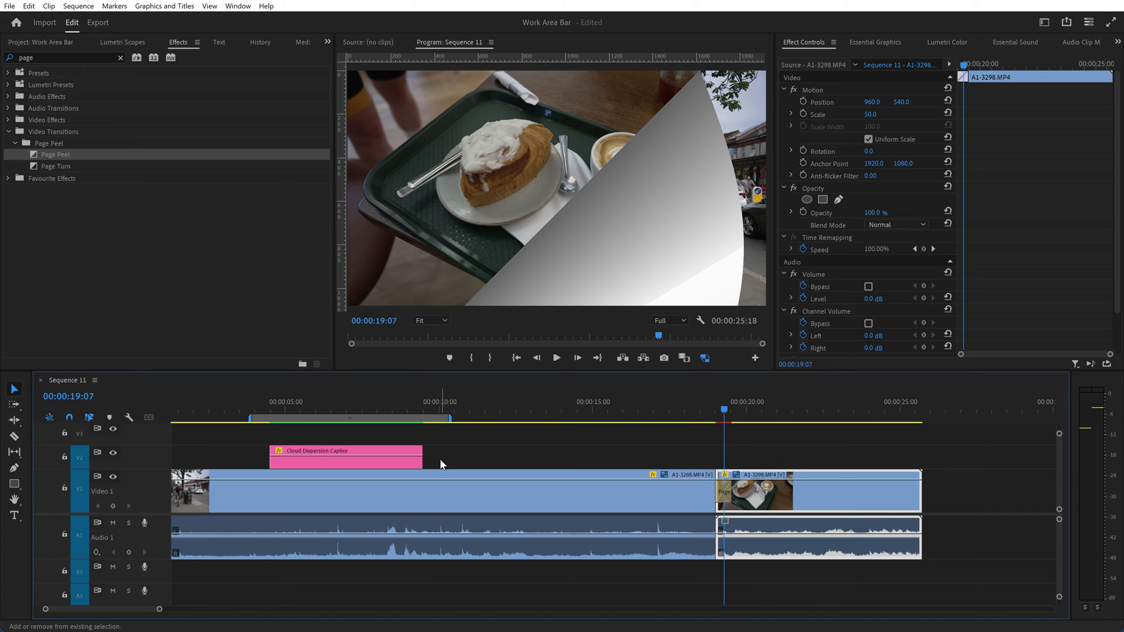
pyautogui.press('Return')
# - Delete that work area's render files and confirm the deletion
pyautogui.click(79, 7)
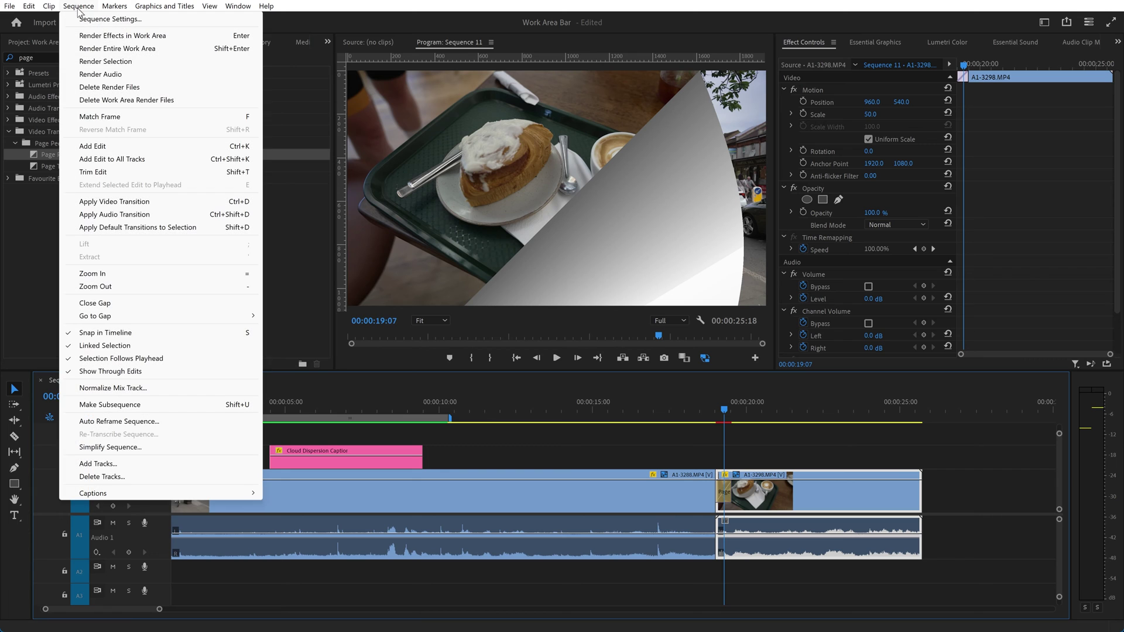
pyautogui.click(129, 101)
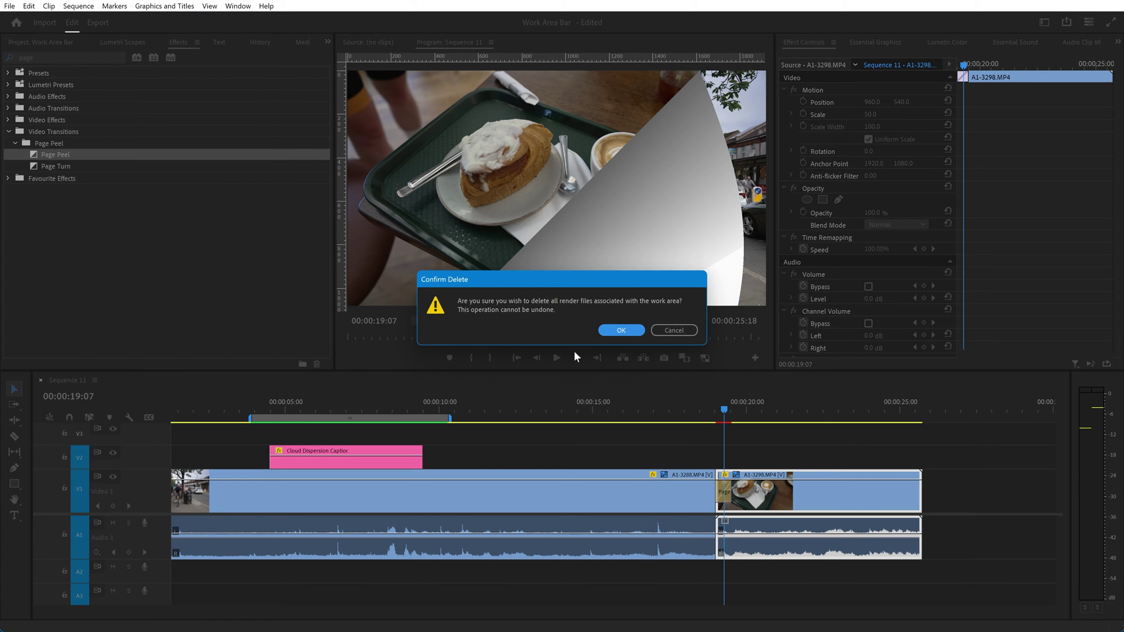
pyautogui.click(622, 330)
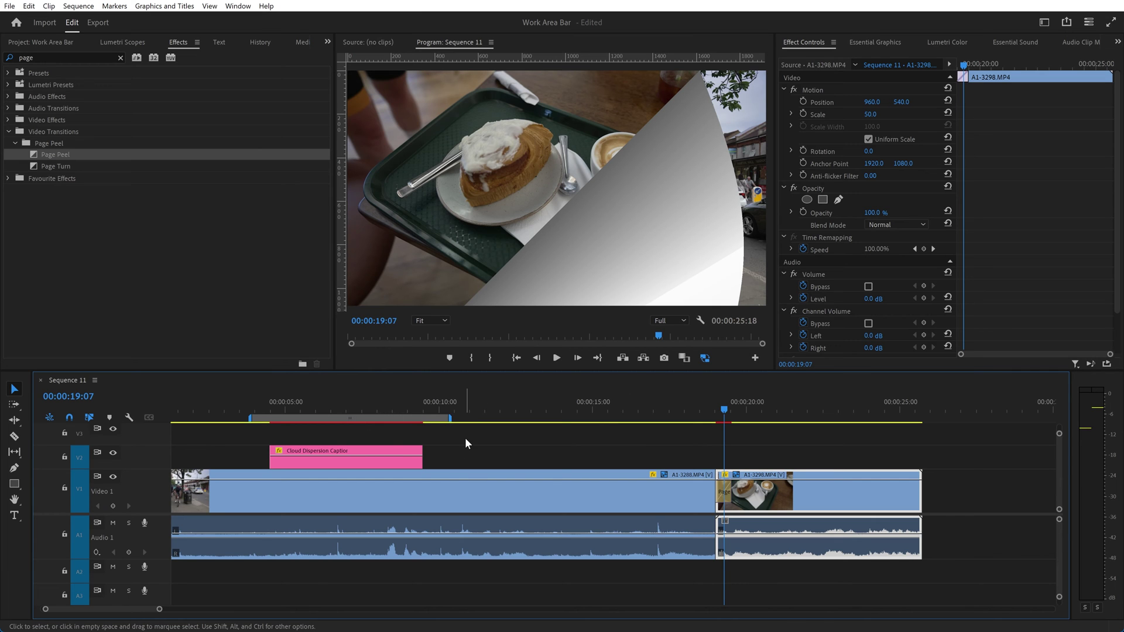
# - Scrub to 00:00:08:10 and shift the work area to 00:00:03:18–00:00:10:03
pyautogui.click(322, 417)
pyautogui.moveTo(322, 417); pyautogui.dragTo(390, 417)
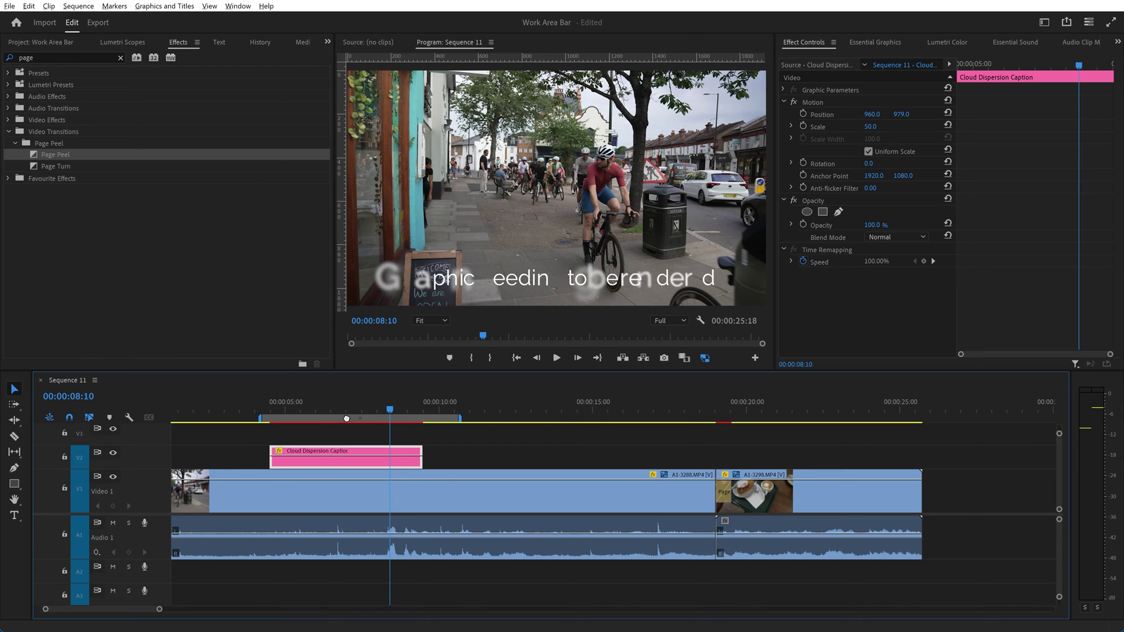
pyautogui.moveTo(333, 417)
pyautogui.mouseDown()
pyautogui.moveTo(399, 417)
pyautogui.moveTo(328, 417)
pyautogui.mouseUp()
pyautogui.moveTo(304, 422)
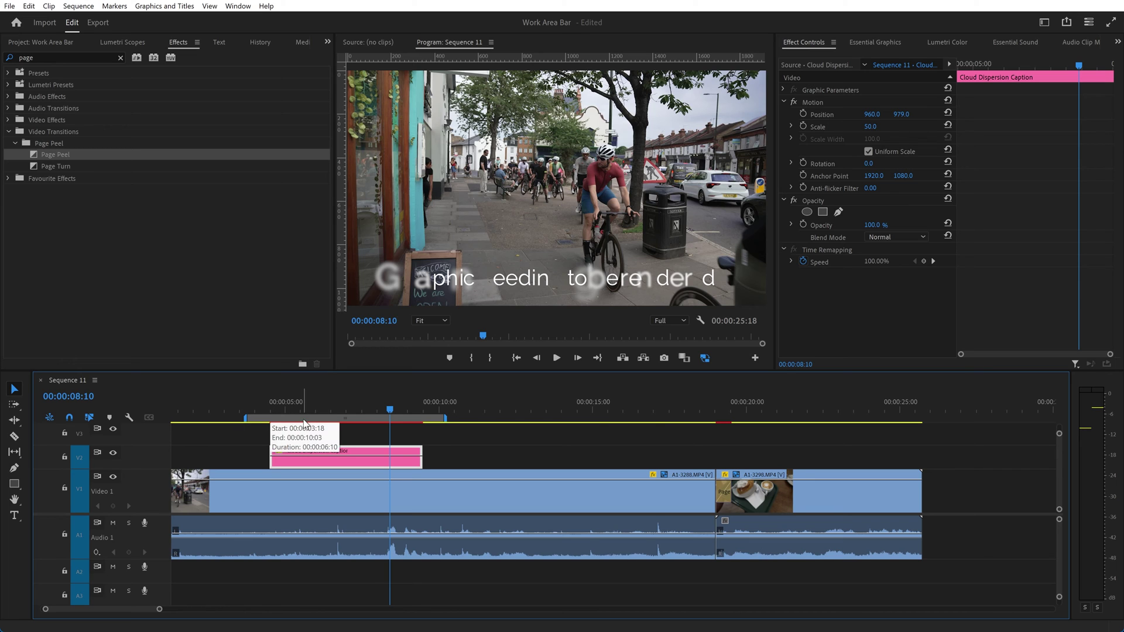
# - Zoom in near 00:00:06:13 and stretch the work area across the visible timeline
pyautogui.click(332, 406)
pyautogui.press('=')
pyautogui.press('=')
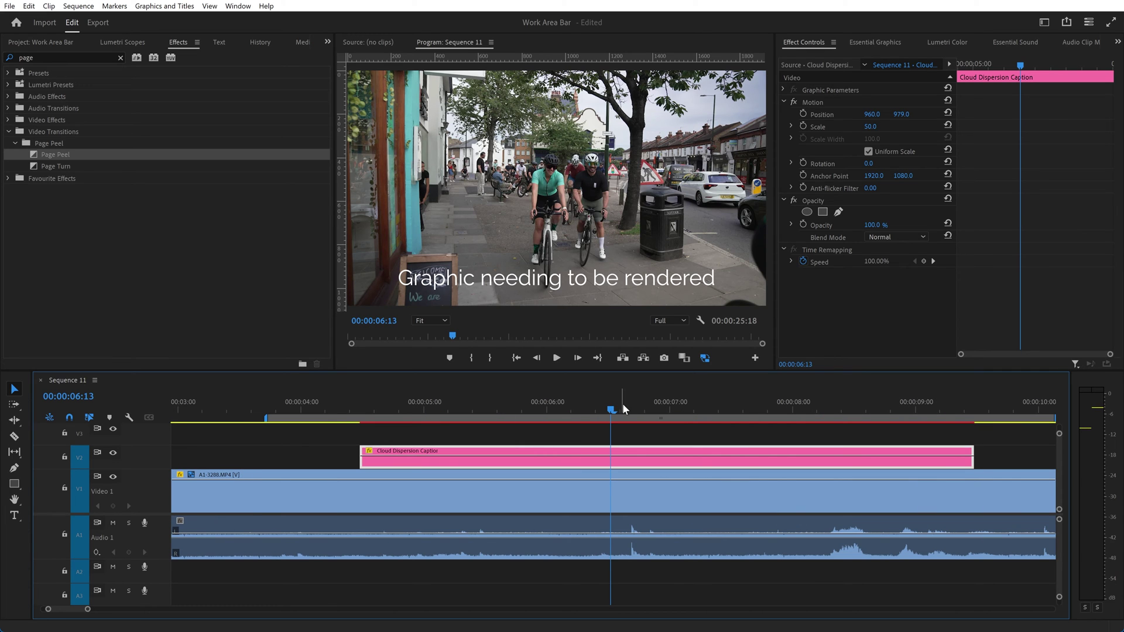
pyautogui.moveTo(614, 413); pyautogui.dragTo(541, 415)
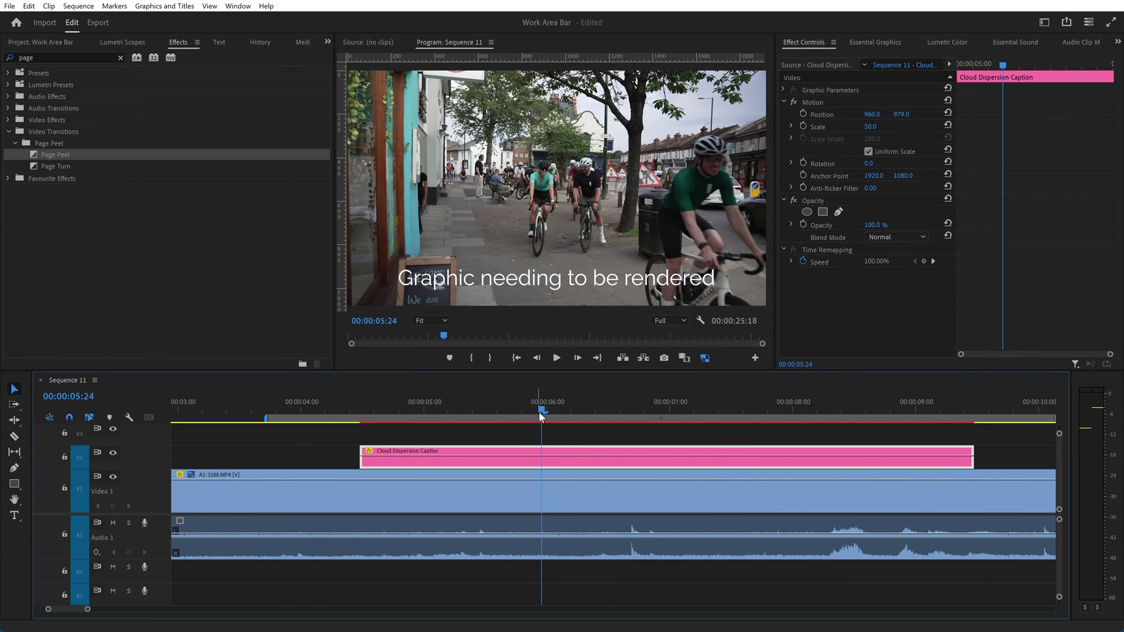
pyautogui.doubleClick(505, 415)
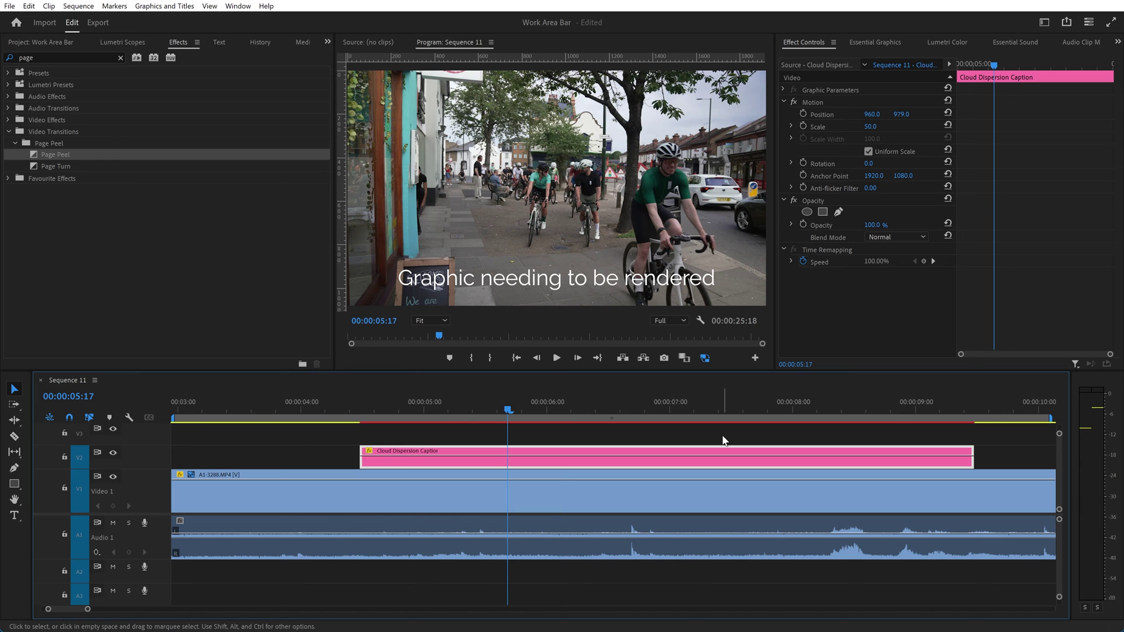
# - Fit the whole sequence in view and extend the work area to 00:00:25:18
pyautogui.press('\\')
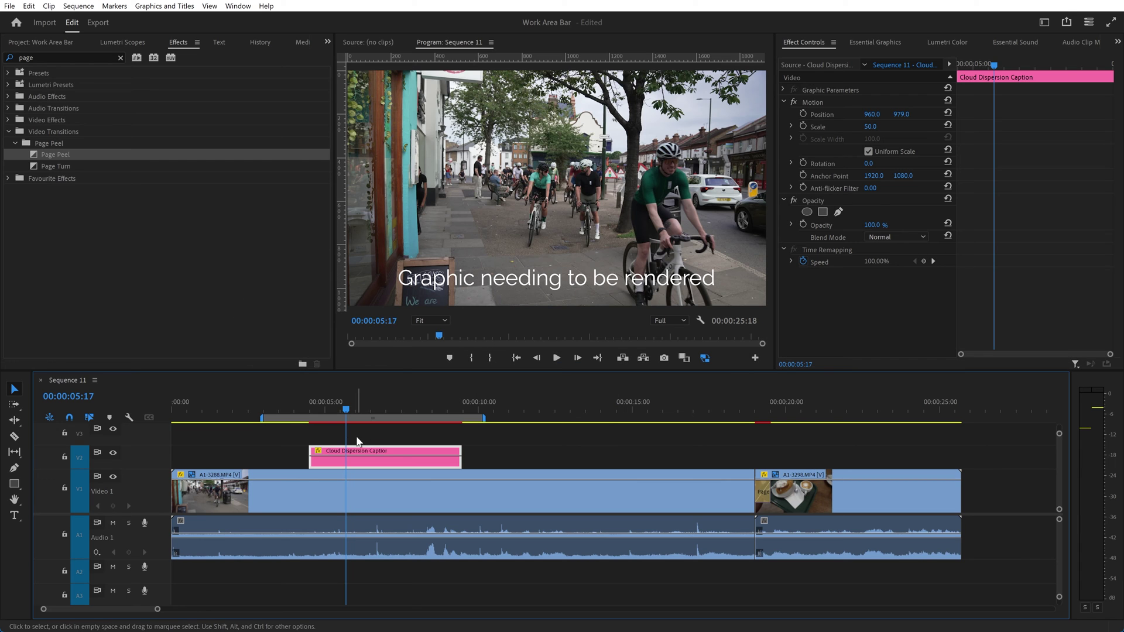
pyautogui.moveTo(286, 416)
pyautogui.moveTo(408, 423)
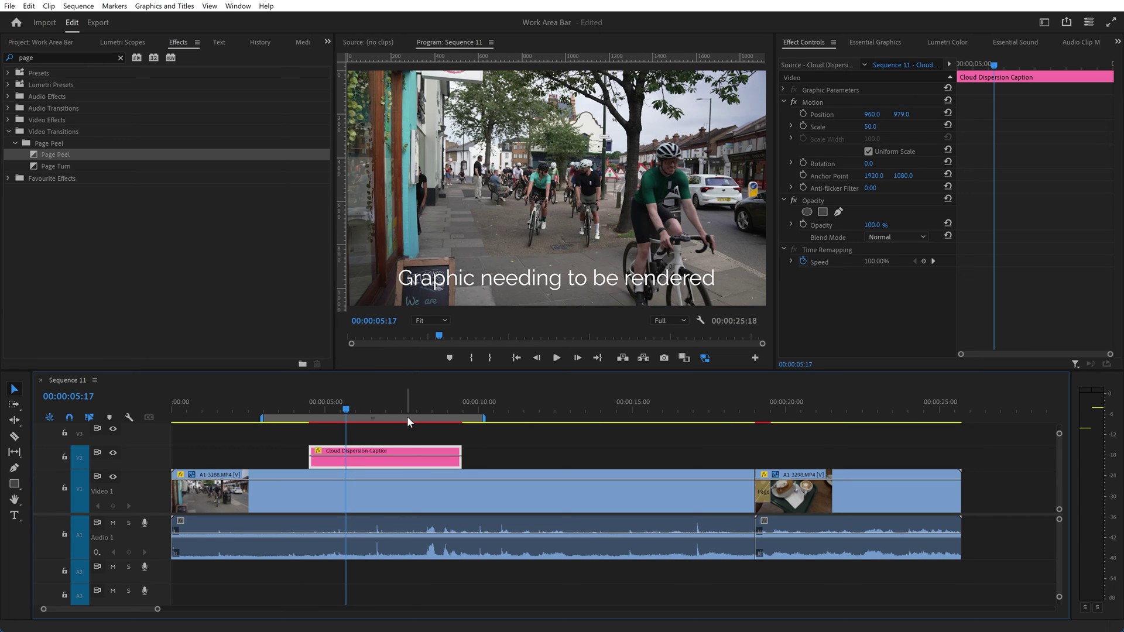
pyautogui.doubleClick(407, 418)
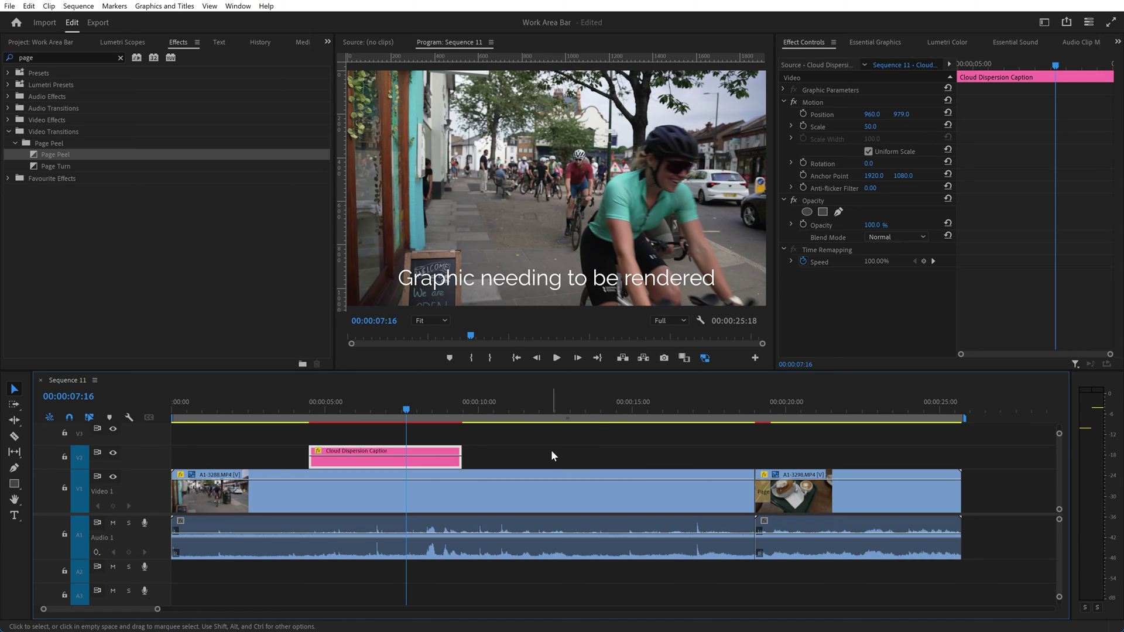
# - Extend the work area over 00:00:00:00–00:00:25:18 and fit the whole sequence in view
pyautogui.scroll(5, 550, 449)
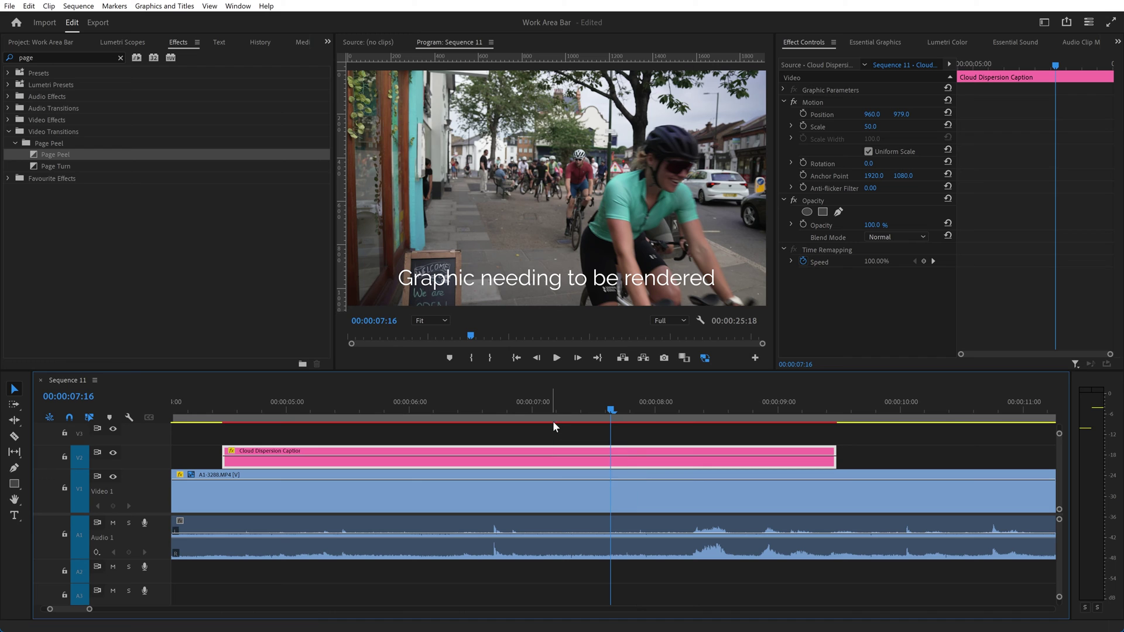
pyautogui.click(555, 422)
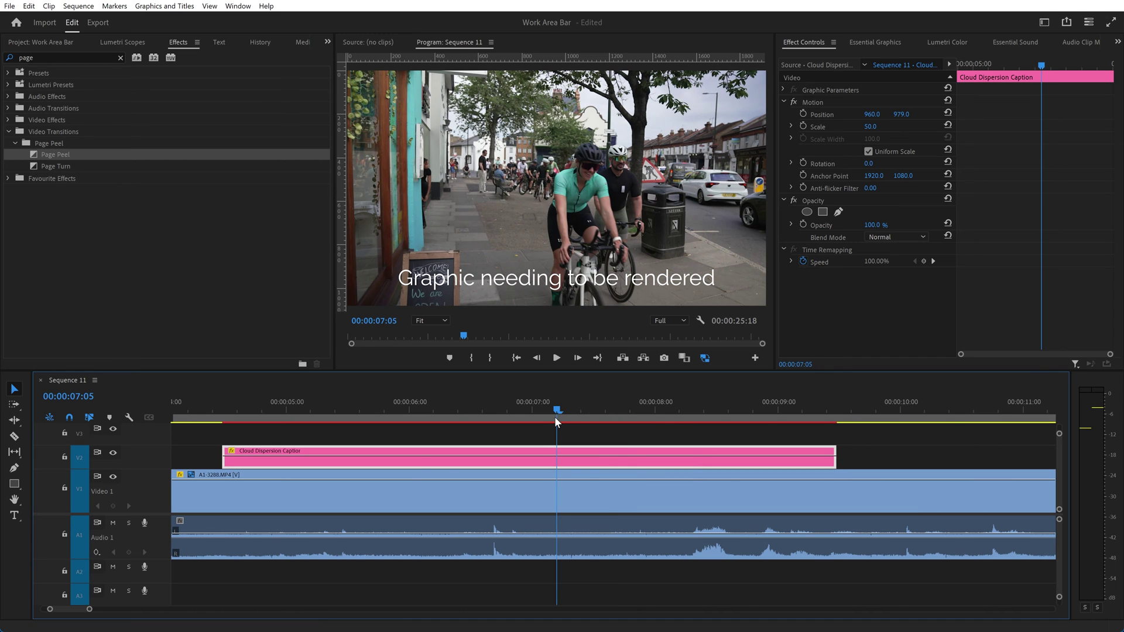
pyautogui.click(538, 418)
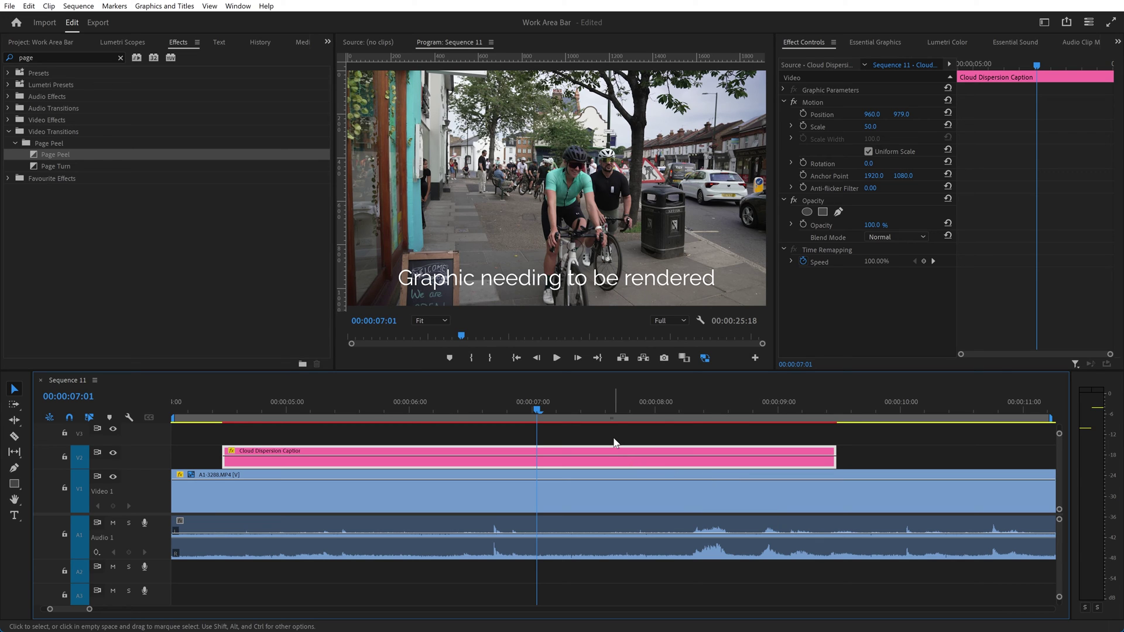
pyautogui.moveTo(562, 415)
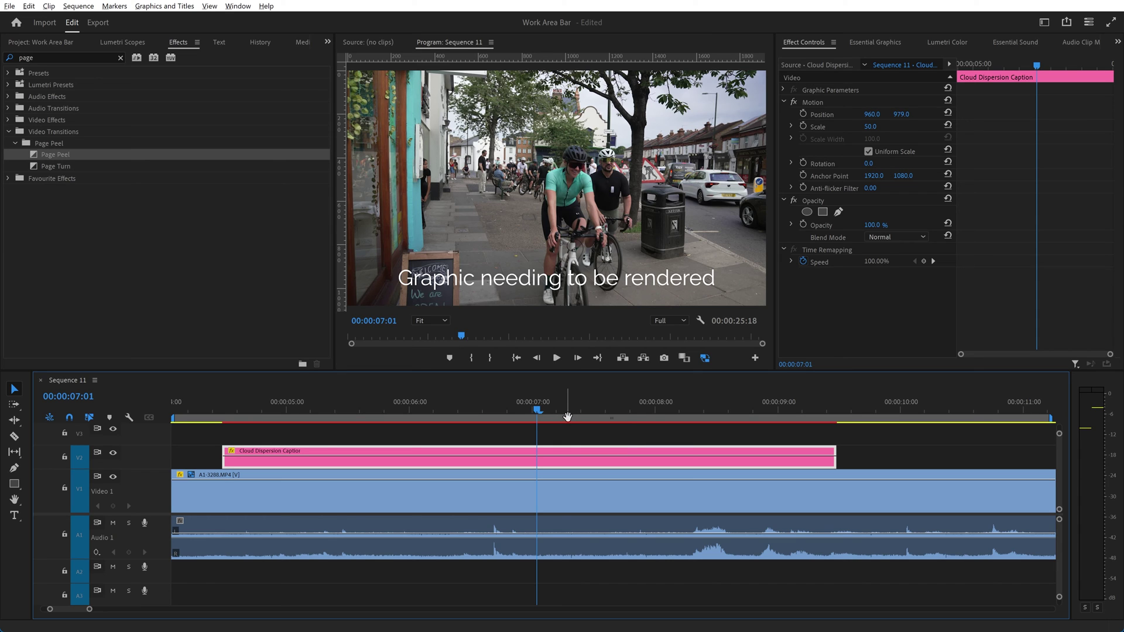
pyautogui.doubleClick(568, 416)
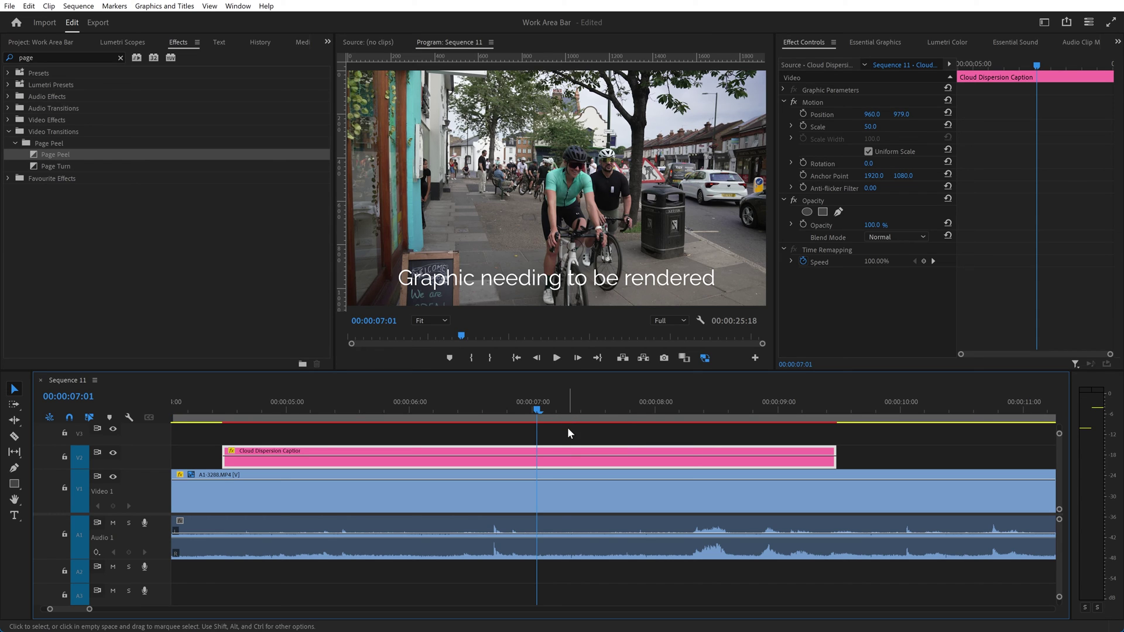
pyautogui.press('\\')
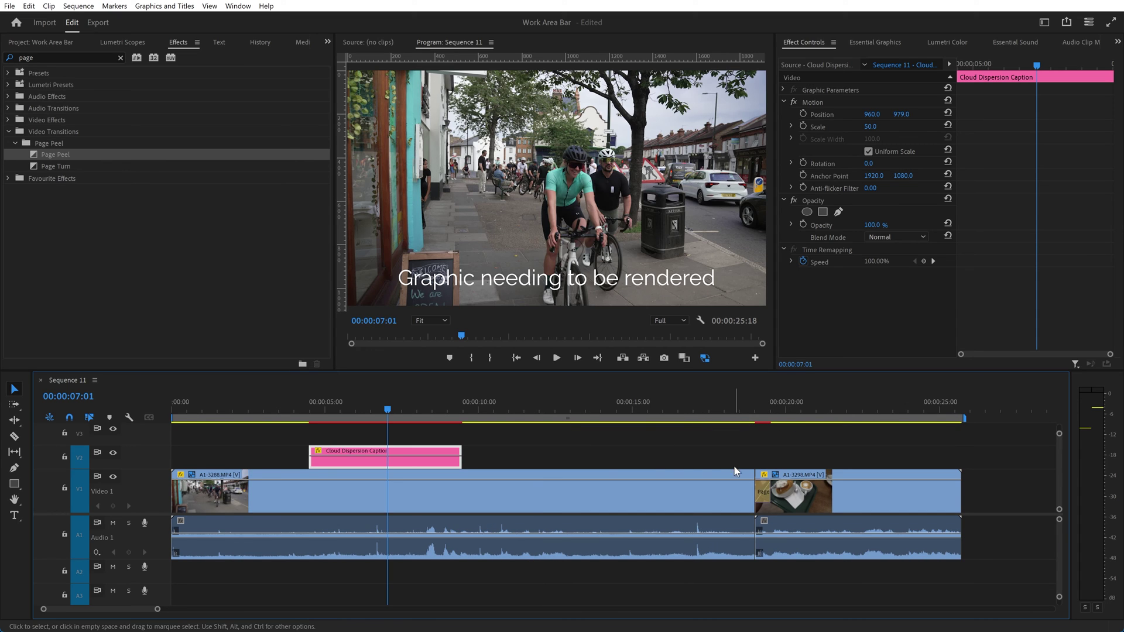
pyautogui.moveTo(542, 417)
# - Put the playhead near 11 seconds, then export Sequence 11 with the range kept at Work Area
pyautogui.click(535, 411)
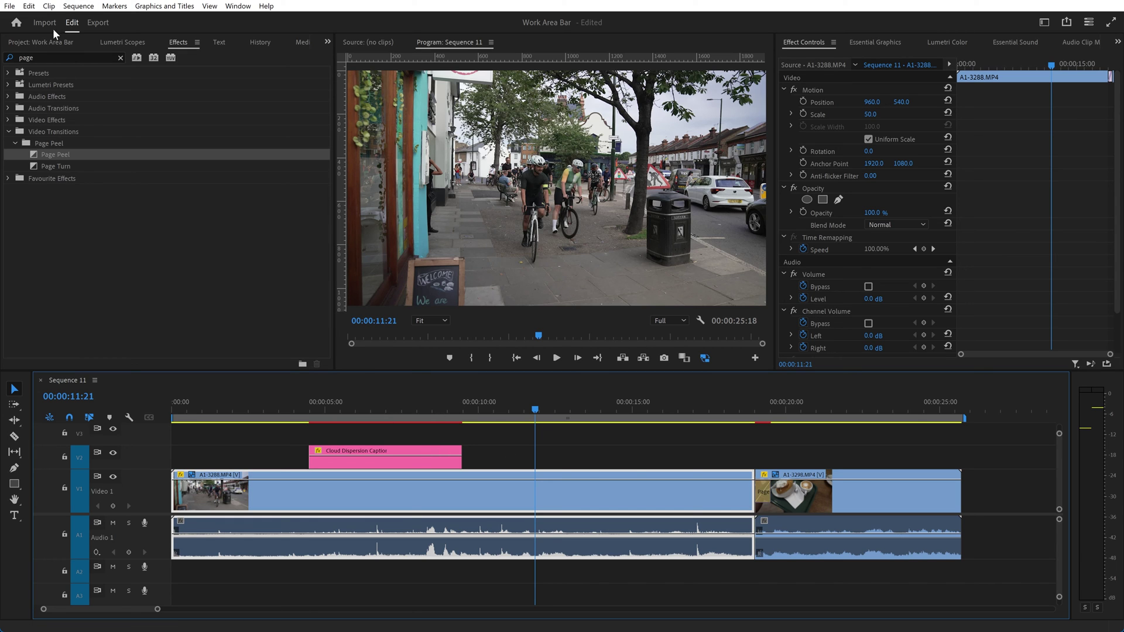
pyautogui.click(98, 24)
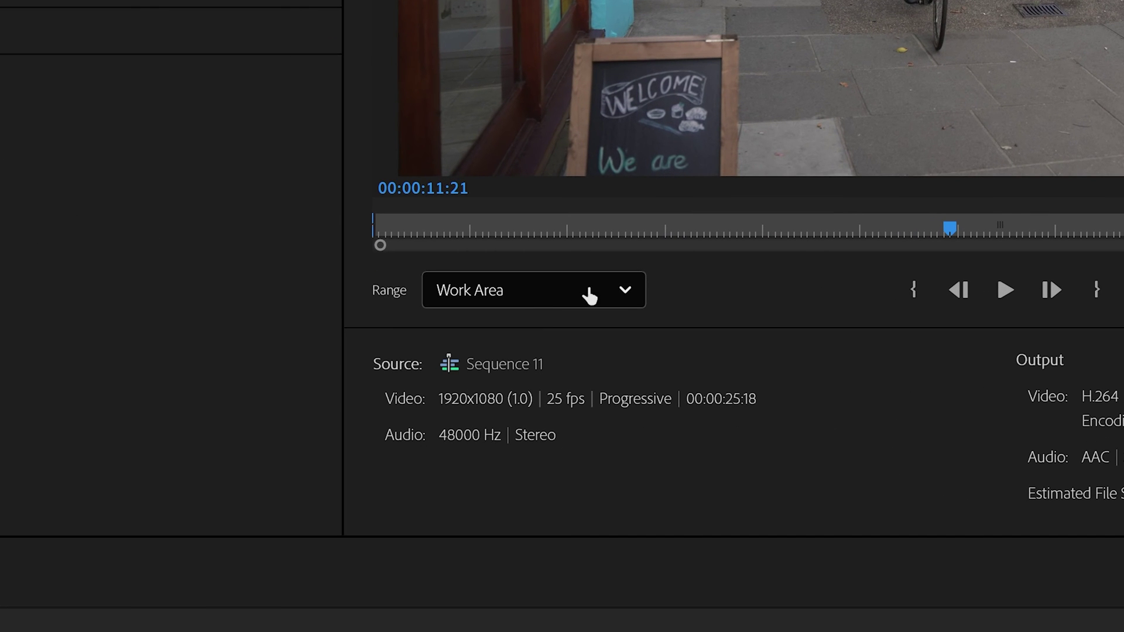
pyautogui.click(621, 291)
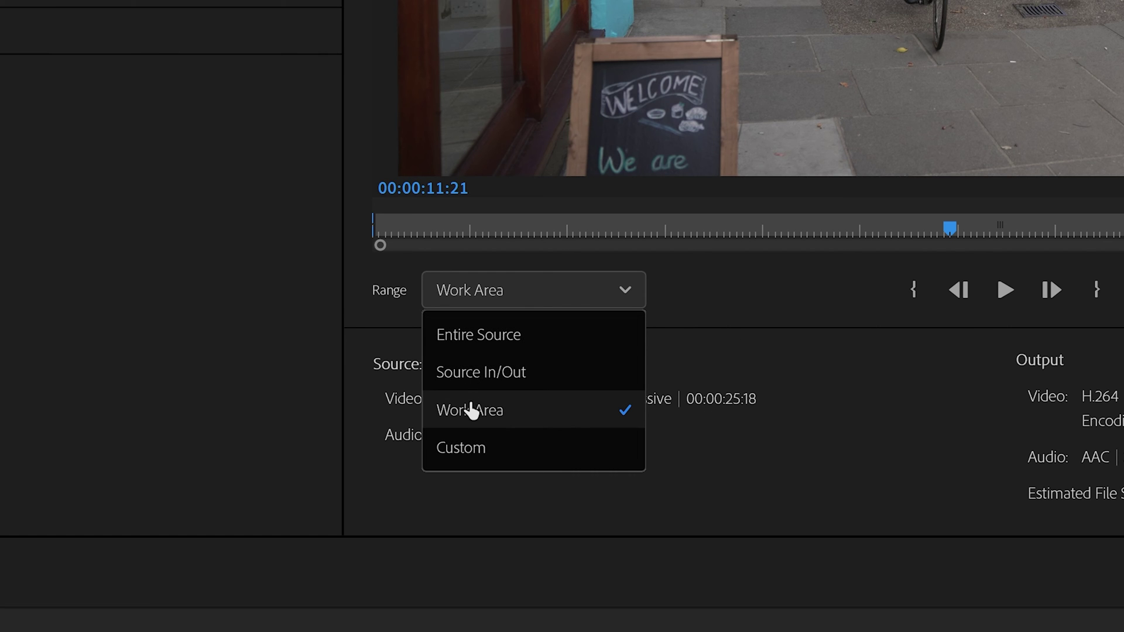
pyautogui.click(719, 291)
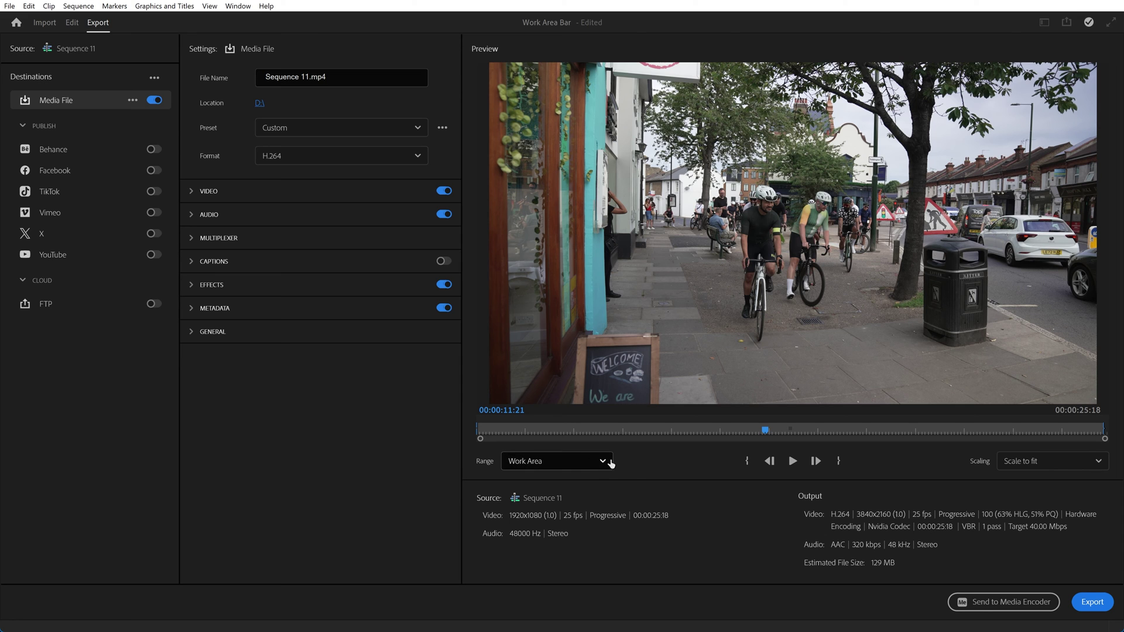
# - Back in Edit, return the playhead to the caption frame and hide the Work Area Bar
pyautogui.click(75, 23)
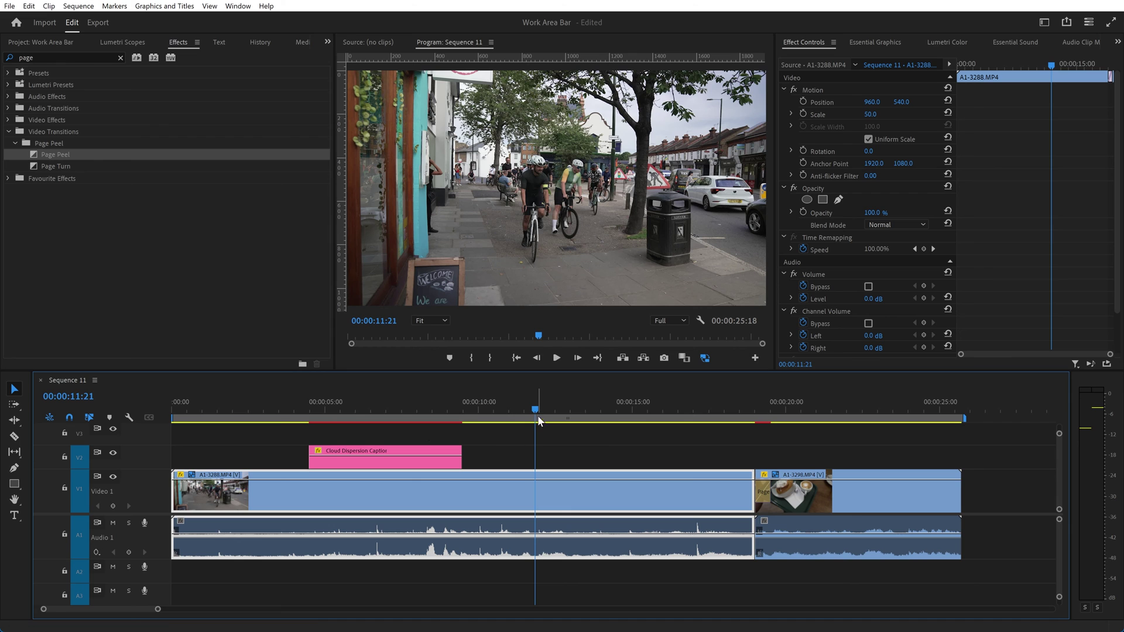
pyautogui.moveTo(534, 410); pyautogui.dragTo(407, 409)
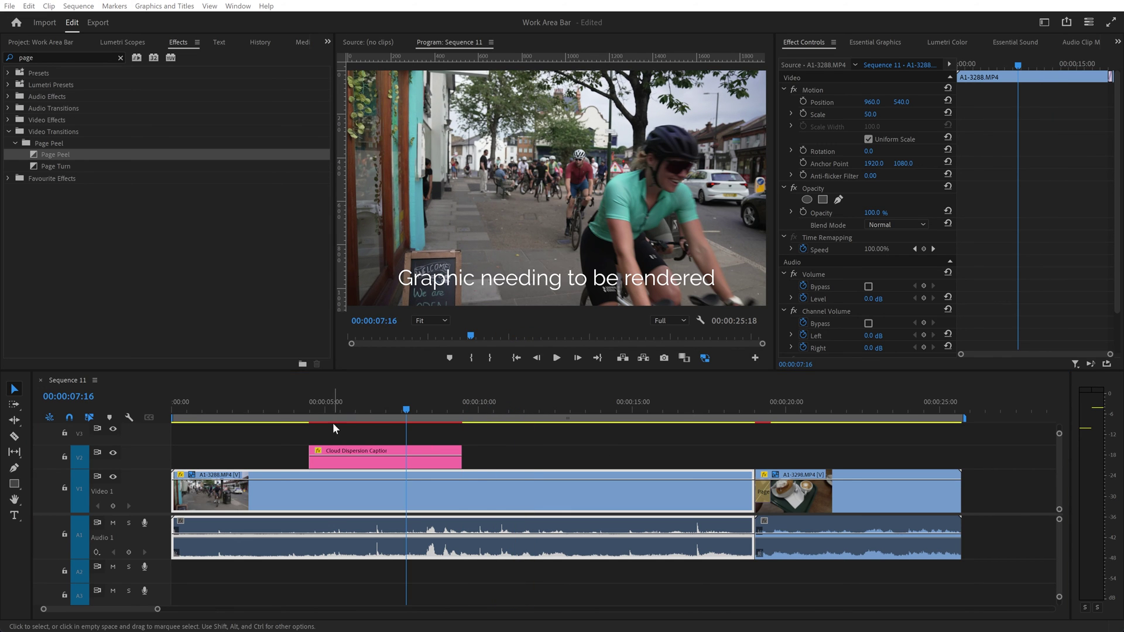
pyautogui.click(95, 380)
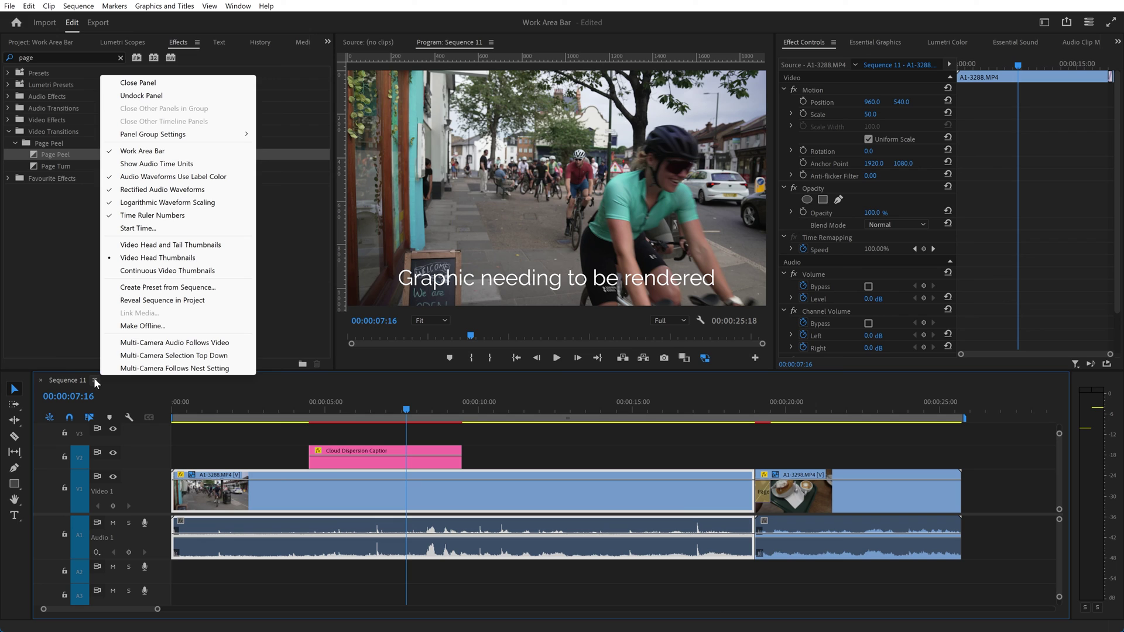
pyautogui.click(135, 152)
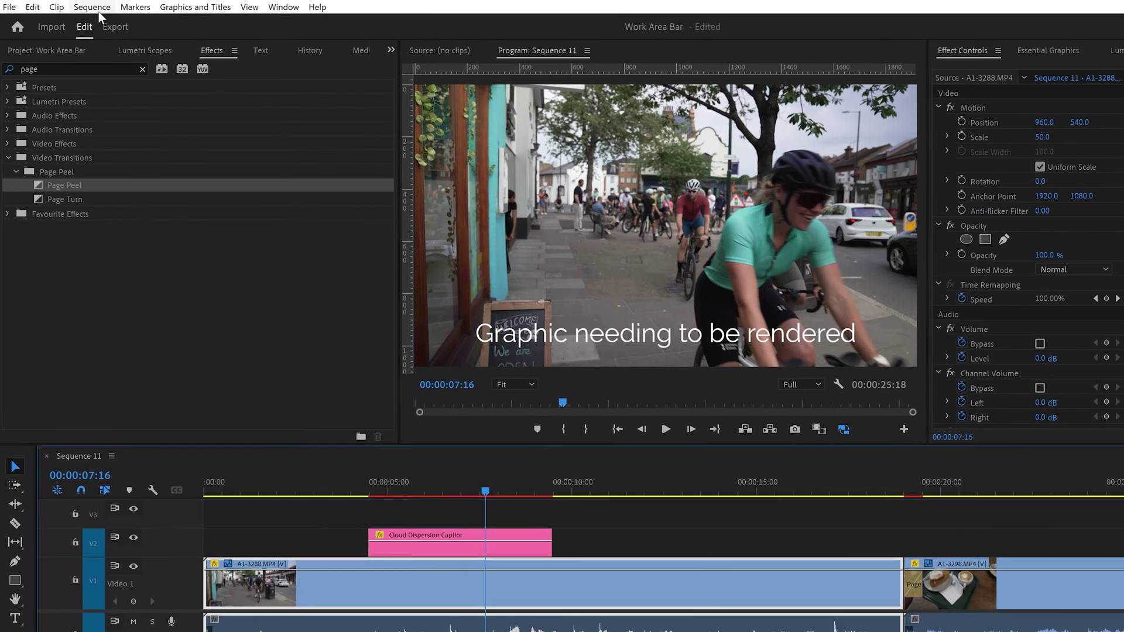
pyautogui.click(82, 7)
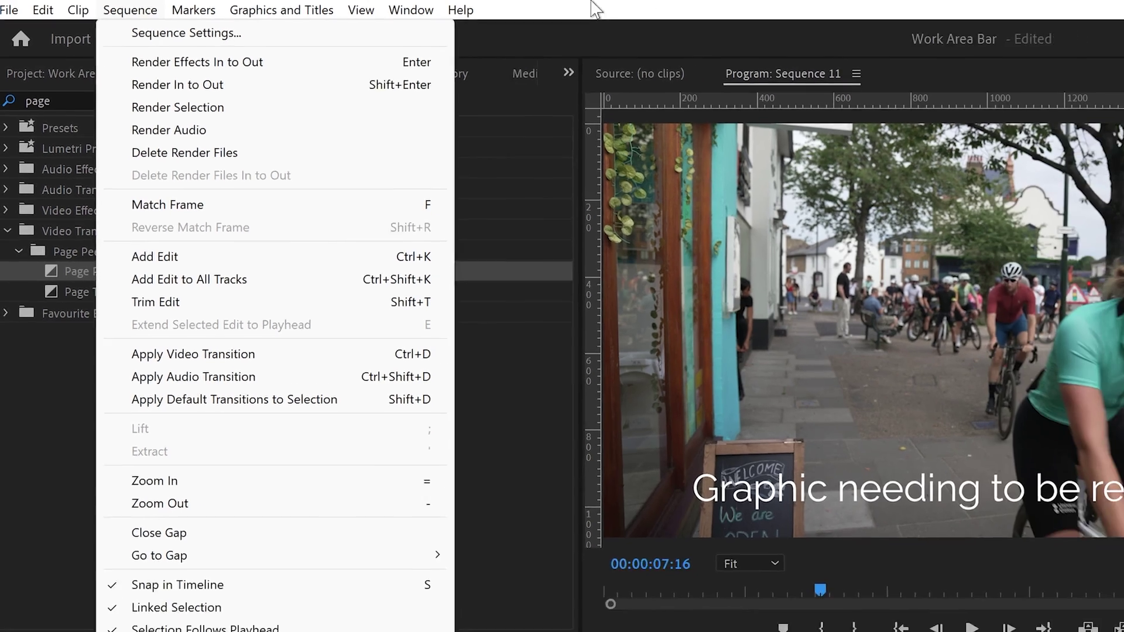
pyautogui.click(675, 11)
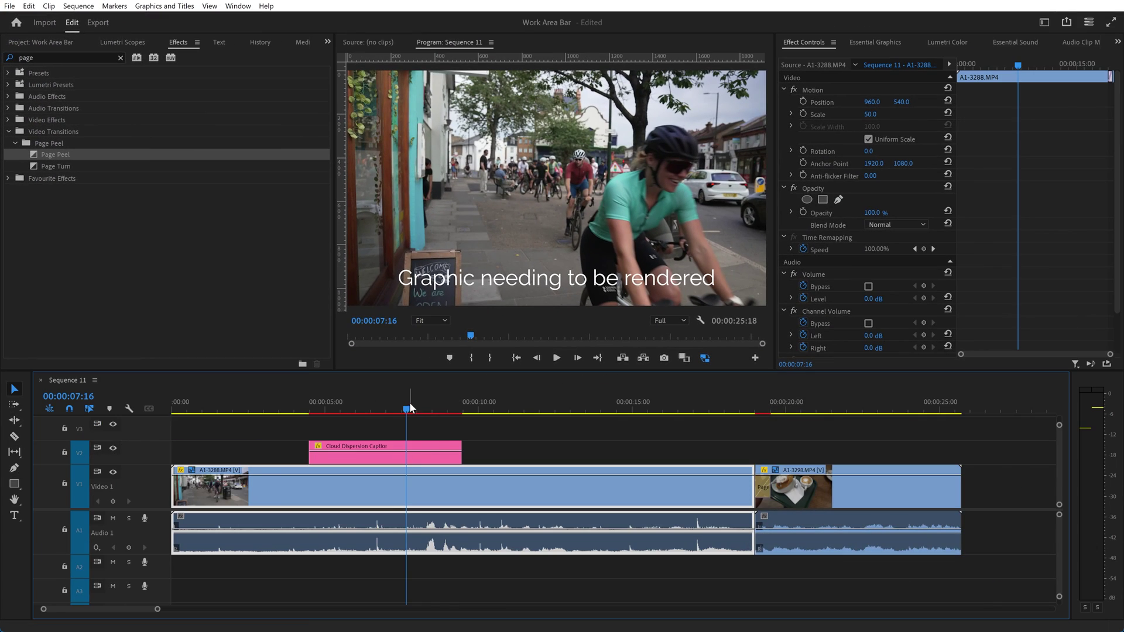
pyautogui.moveTo(407, 408); pyautogui.dragTo(546, 409)
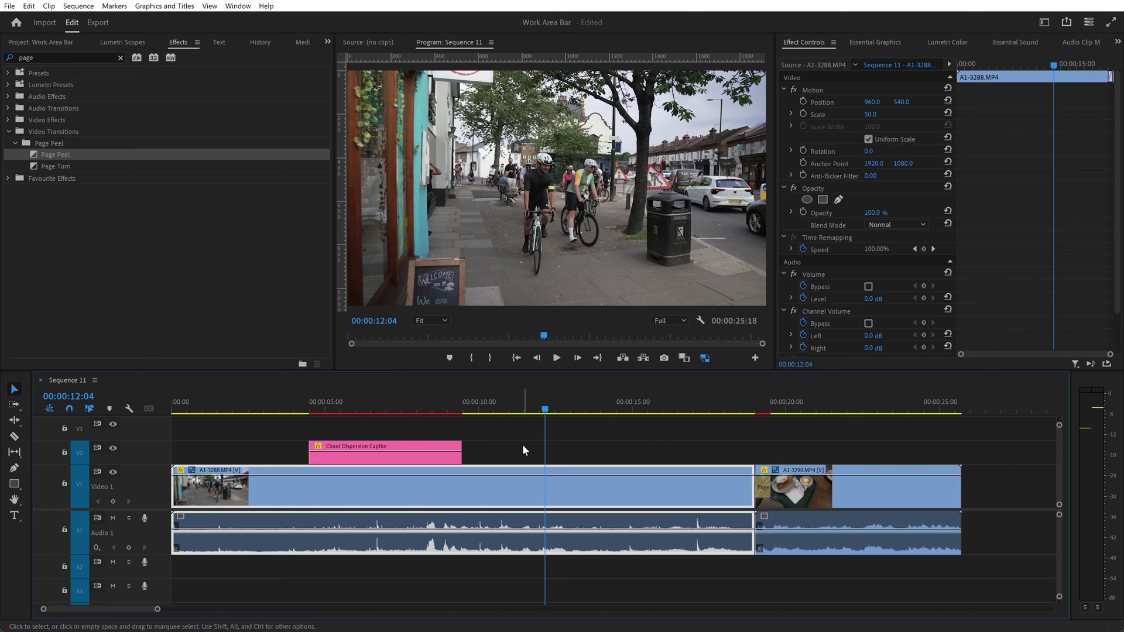
pyautogui.click(511, 413)
pyautogui.moveTo(510, 413); pyautogui.dragTo(540, 412)
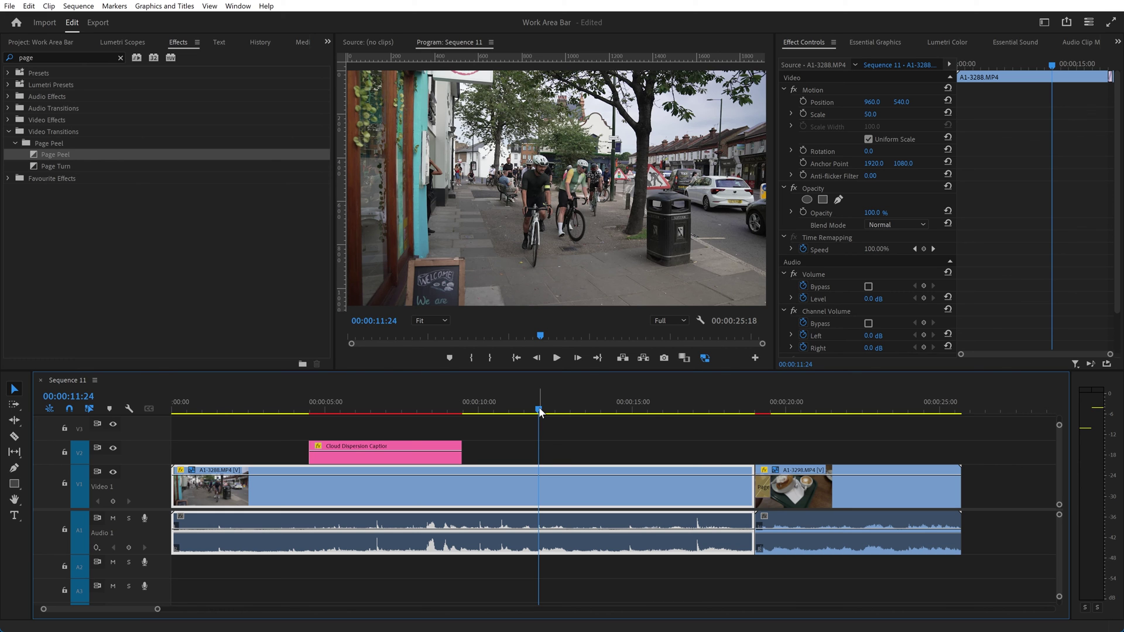
pyautogui.moveTo(540, 412); pyautogui.dragTo(505, 410)
pyautogui.press('i')
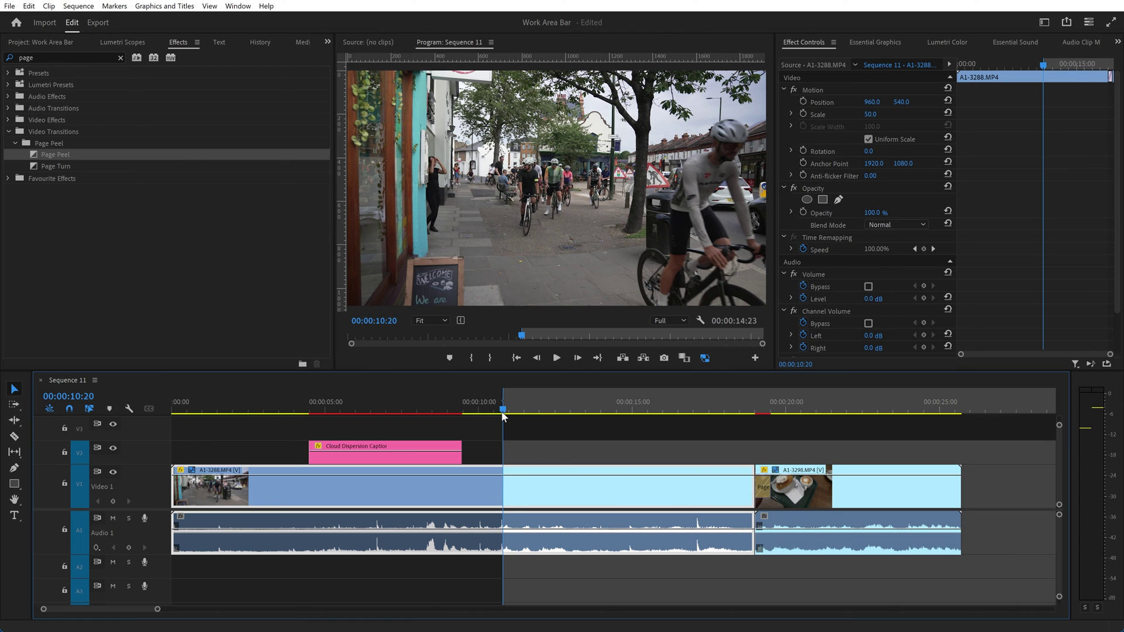
pyautogui.click(633, 409)
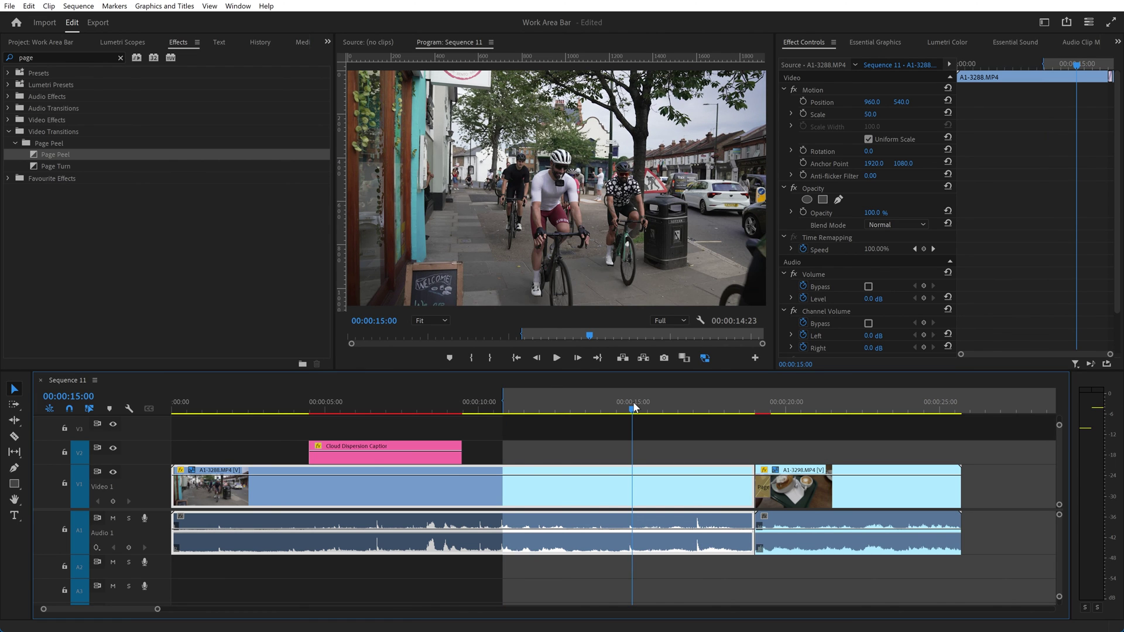
pyautogui.press('o')
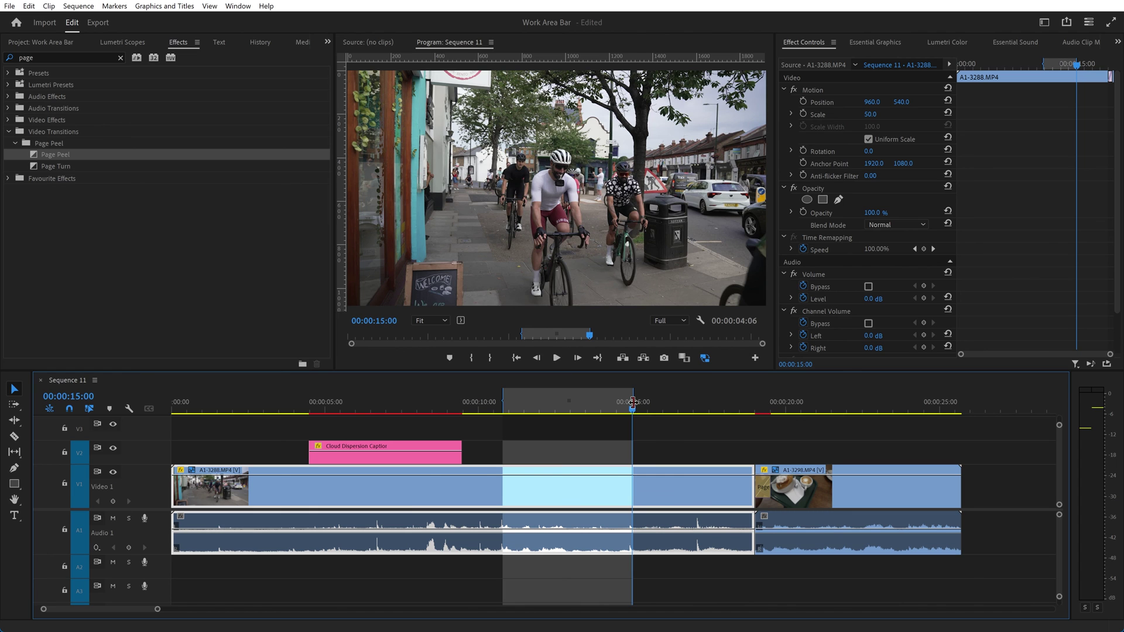
pyautogui.hotkey('shift', 'i')
pyautogui.hotkey('shift', 'o')
pyautogui.rightClick(533, 405)
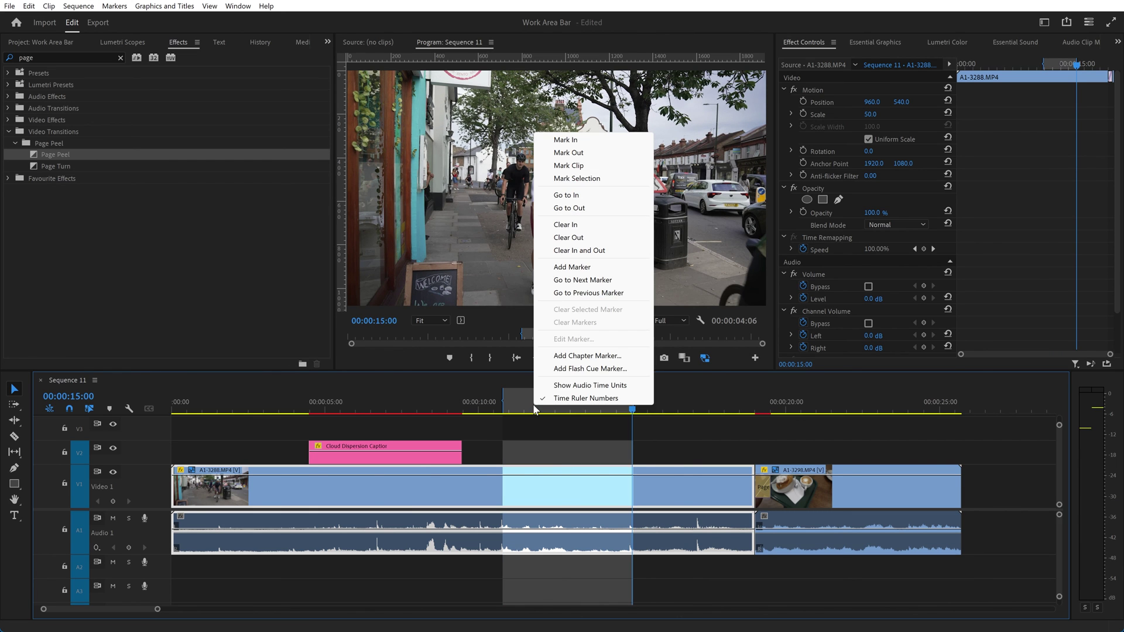
pyautogui.click(580, 250)
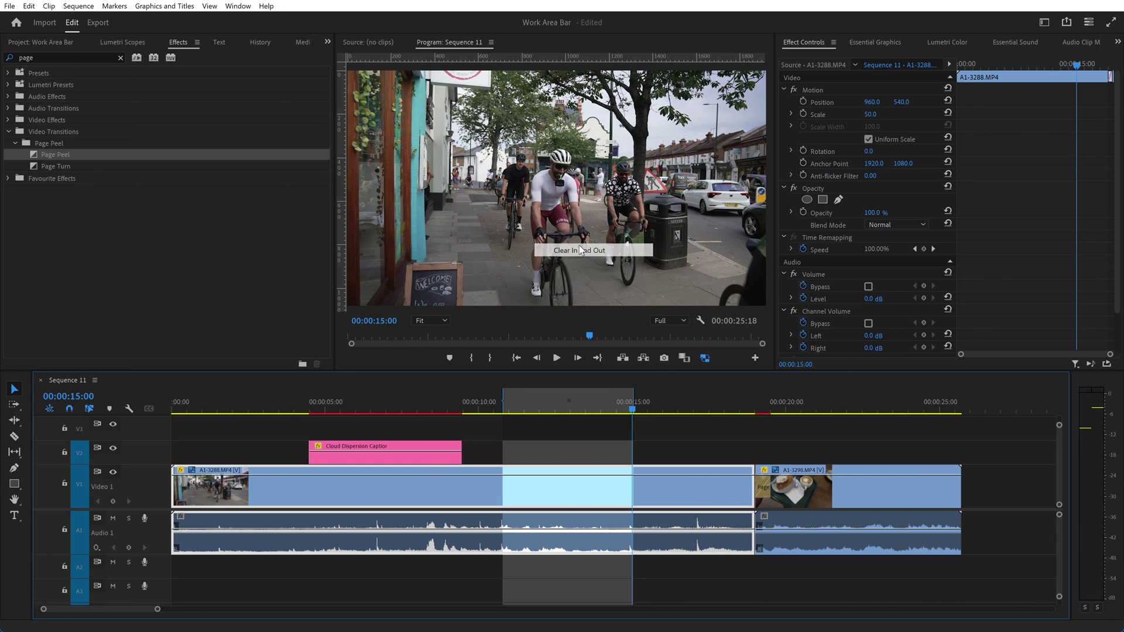
pyautogui.click(266, 397)
pyautogui.click(511, 400)
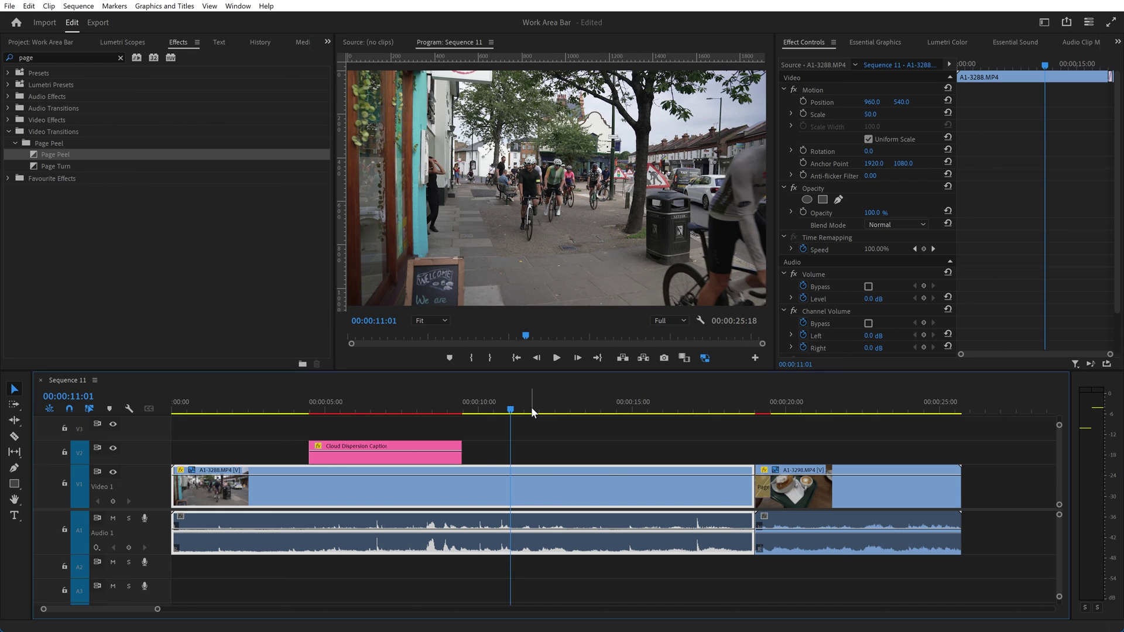
# - Turn the Work Area Bar back on in the timeline's display options menu
pyautogui.click(96, 378)
pyautogui.click(172, 151)
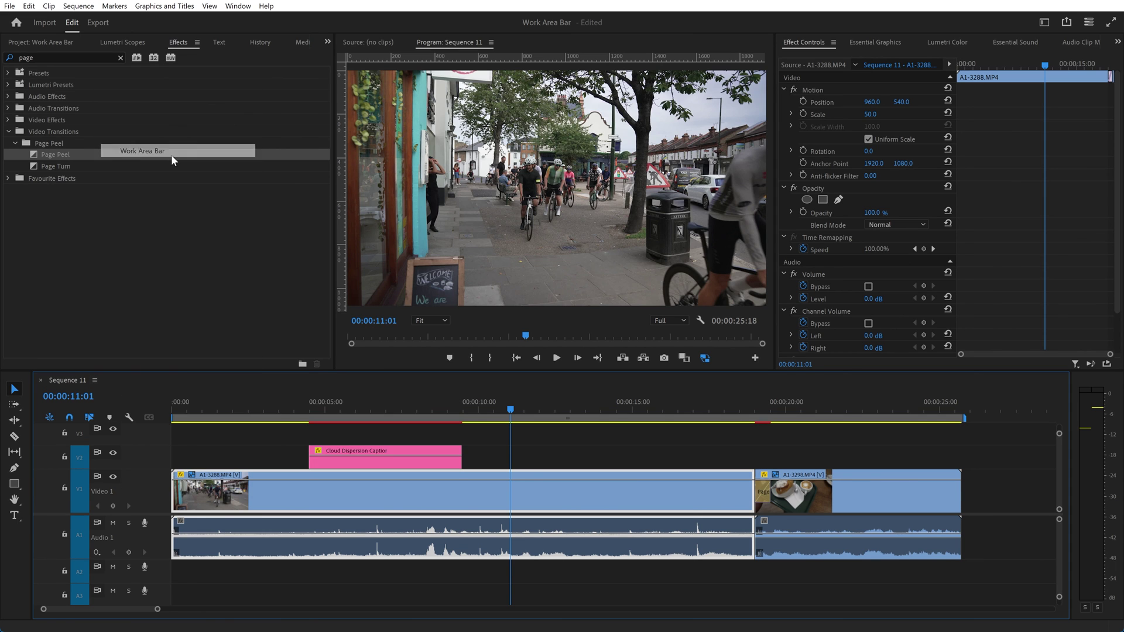